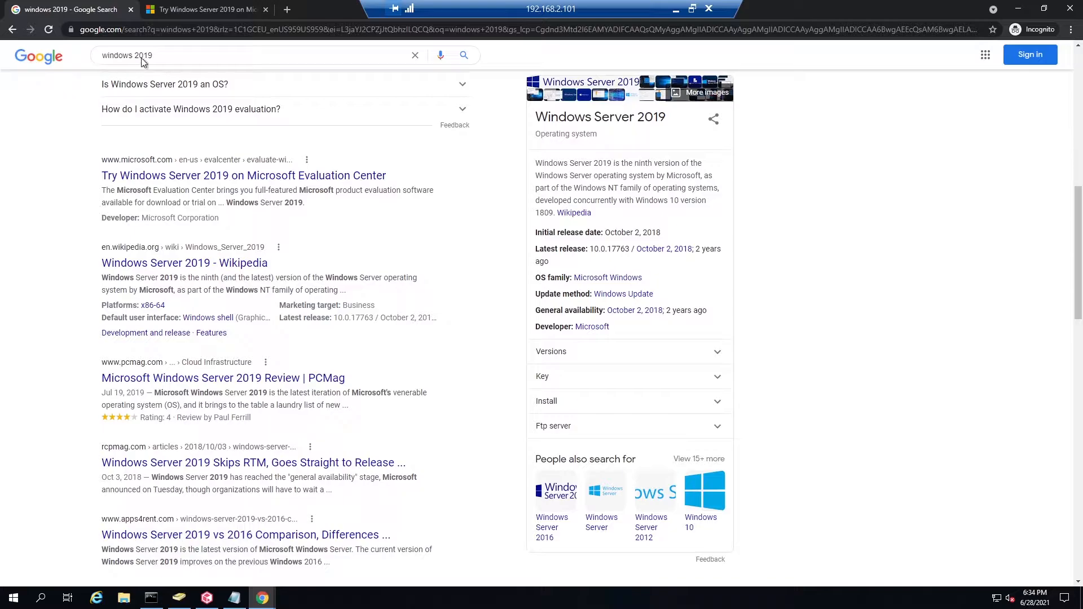
# Look through the Google results for "windows 2019" for Microsoft's Windows Server 2019 evaluation page
pyautogui.click(164, 56)
pyautogui.moveTo(105, 55); pyautogui.dragTo(183, 57)
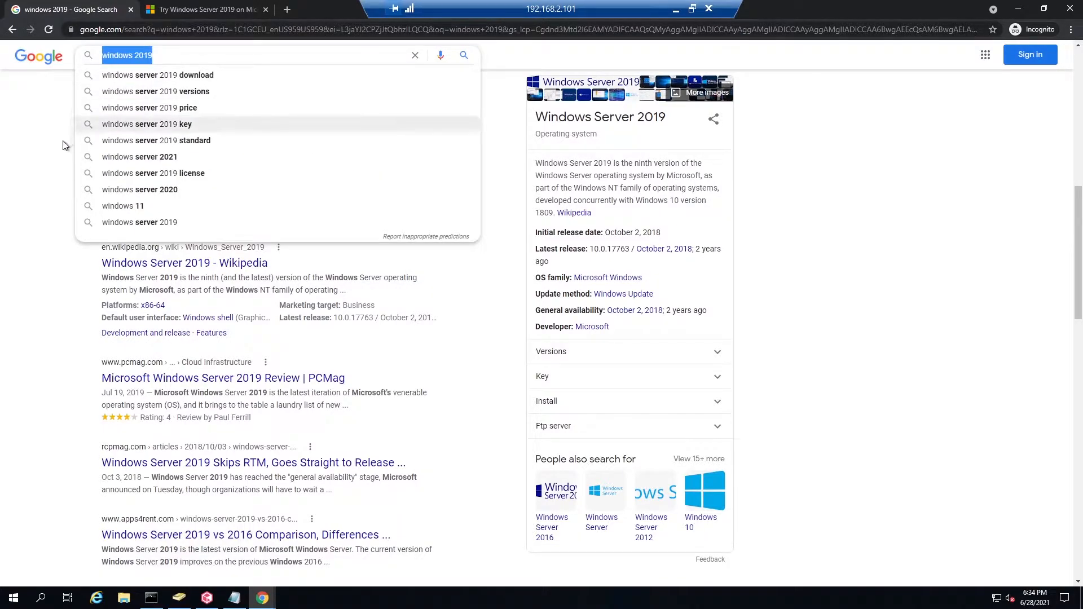
pyautogui.click(43, 152)
pyautogui.scroll(-1, 45, 156)
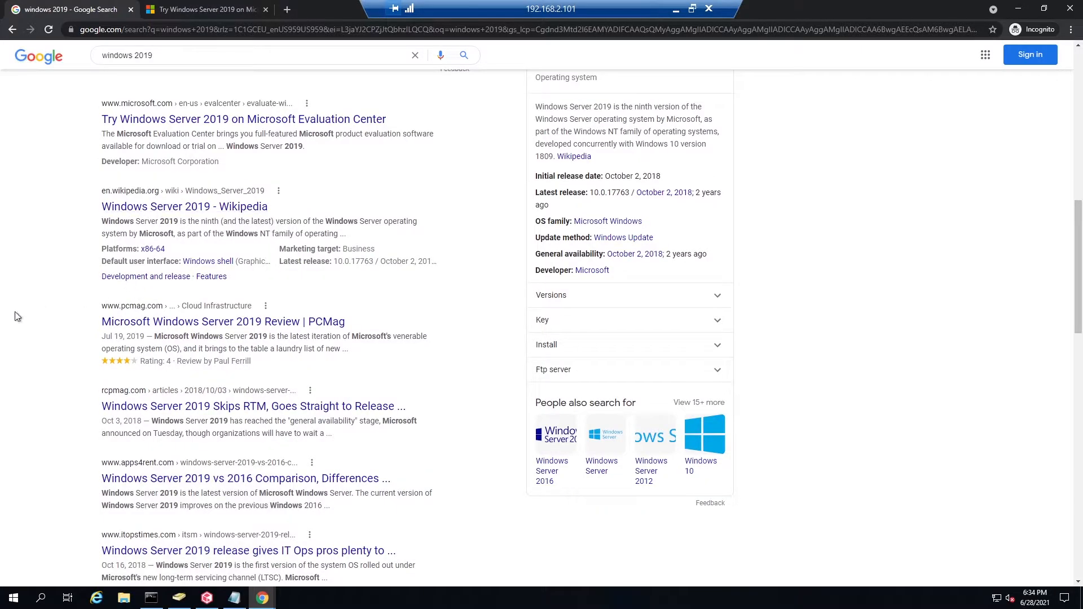
pyautogui.scroll(-3, 87, 234)
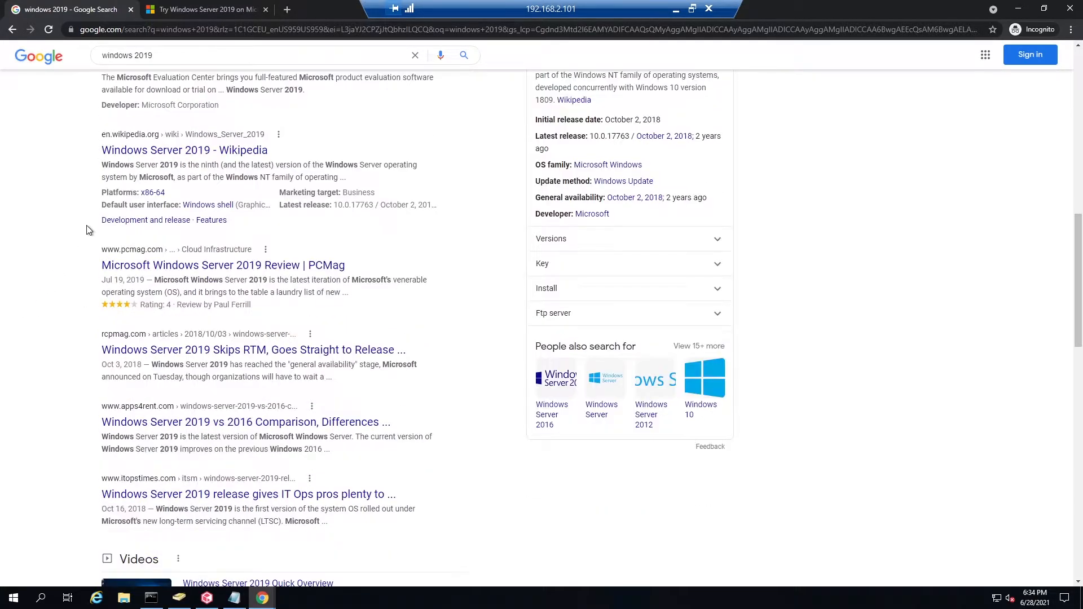
pyautogui.scroll(-2, 85, 234)
pyautogui.scroll(8, 84, 234)
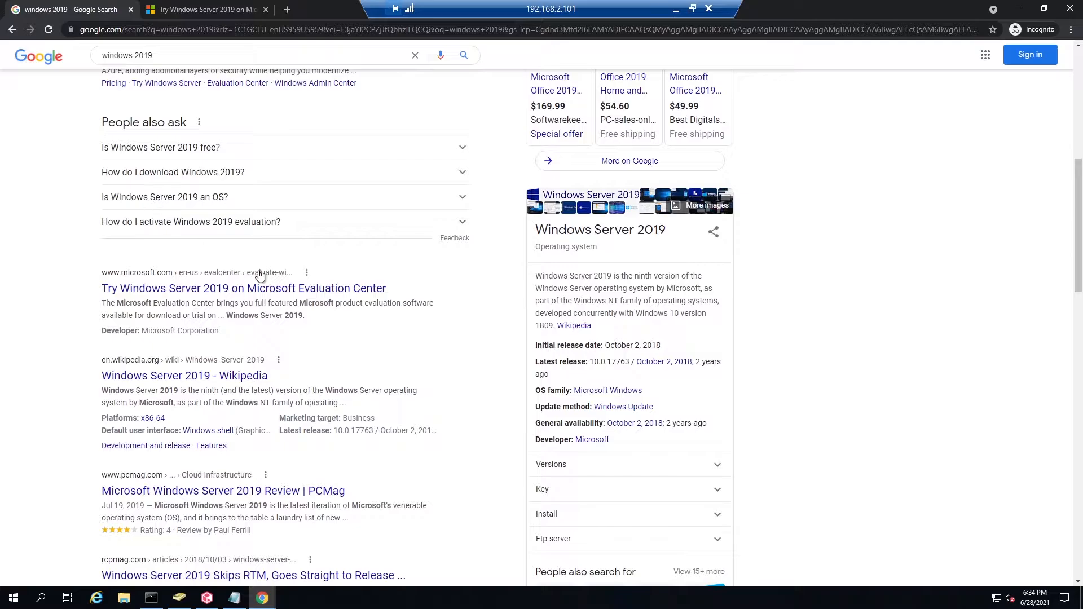
# On the Microsoft Evaluation Center page, continue with the Windows Server 2019 ISO option to reach the registration form
pyautogui.click(193, 10)
pyautogui.scroll(-4, 168, 227)
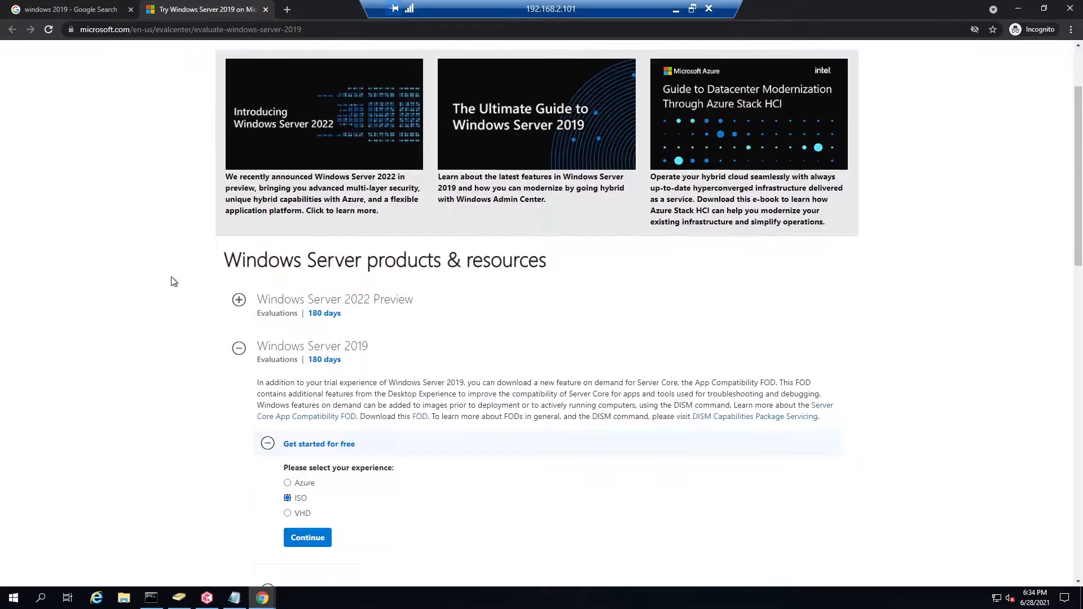
pyautogui.scroll(3, 162, 254)
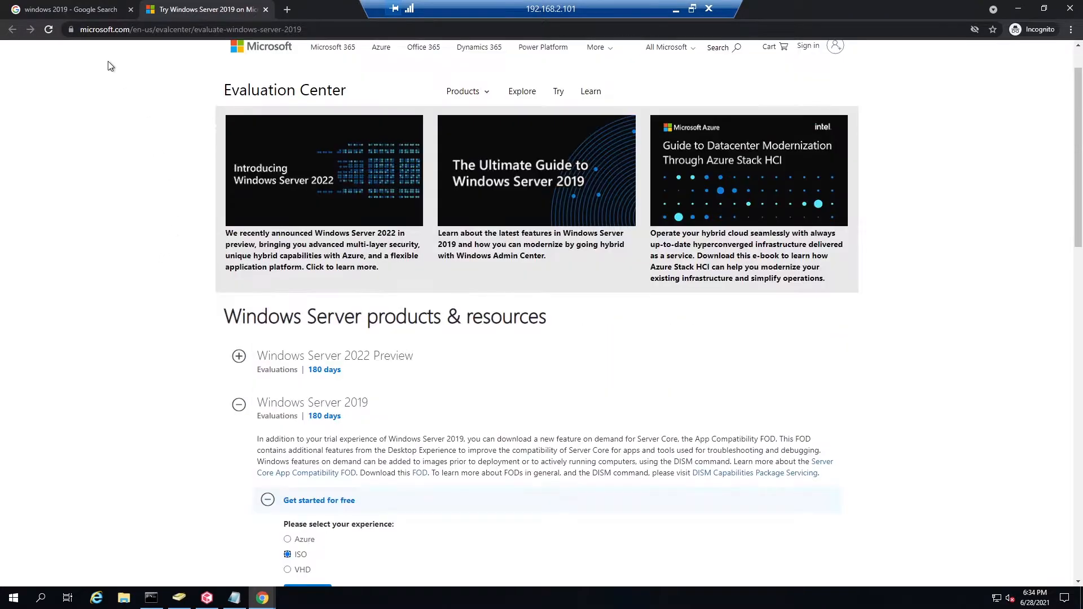
pyautogui.scroll(-3, 173, 260)
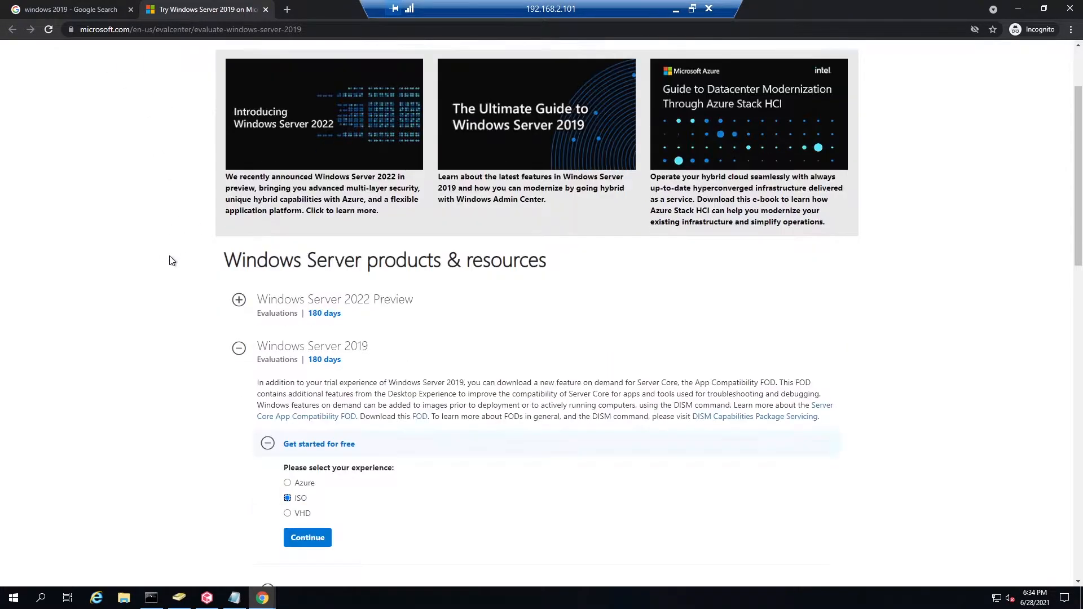
pyautogui.scroll(-1, 280, 249)
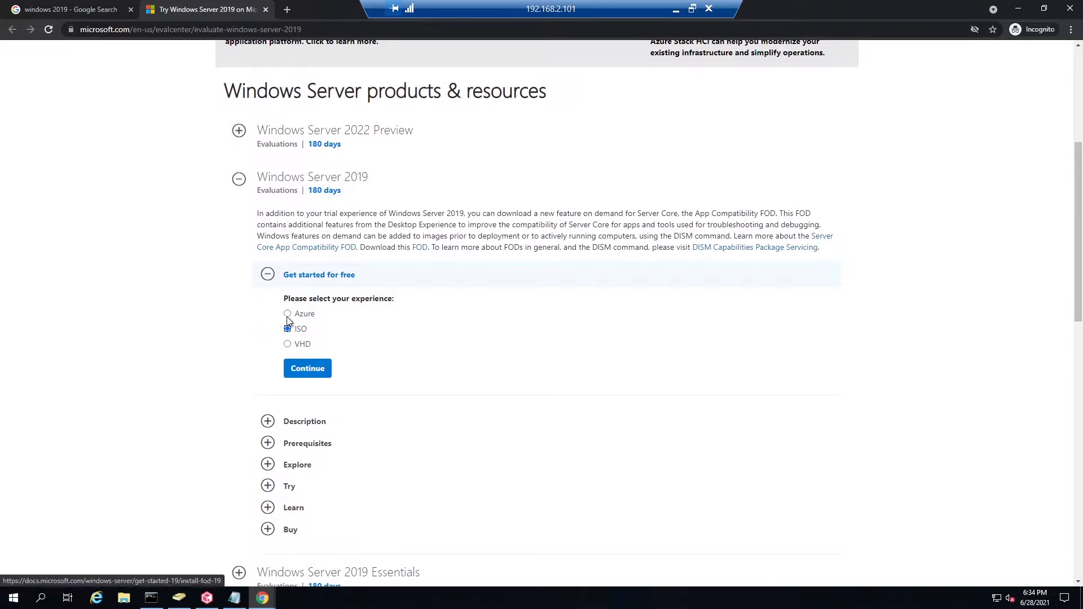
pyautogui.scroll(-1, 224, 294)
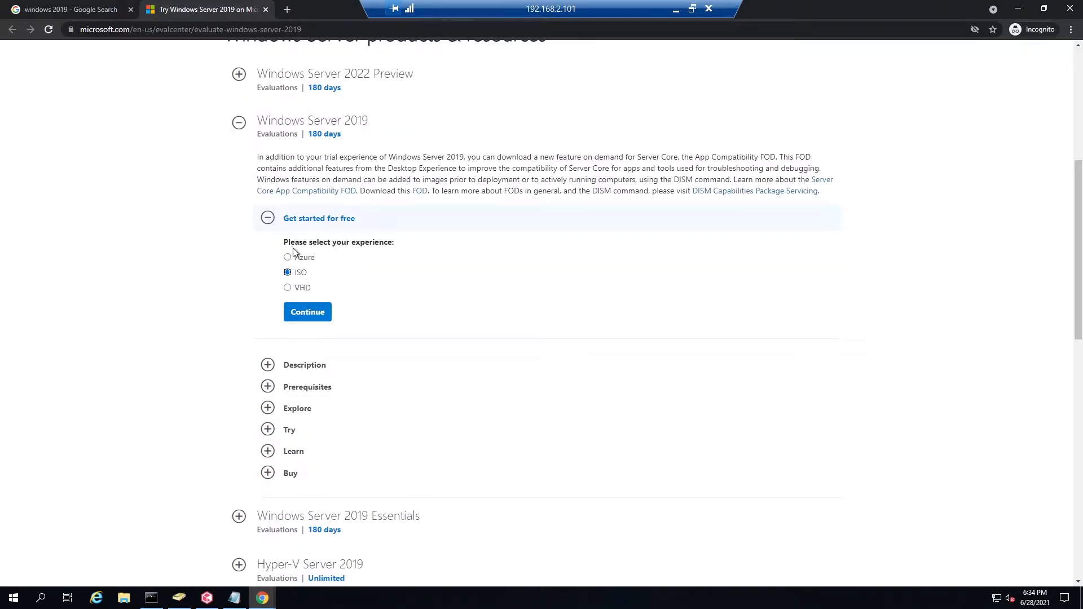
pyautogui.click(312, 317)
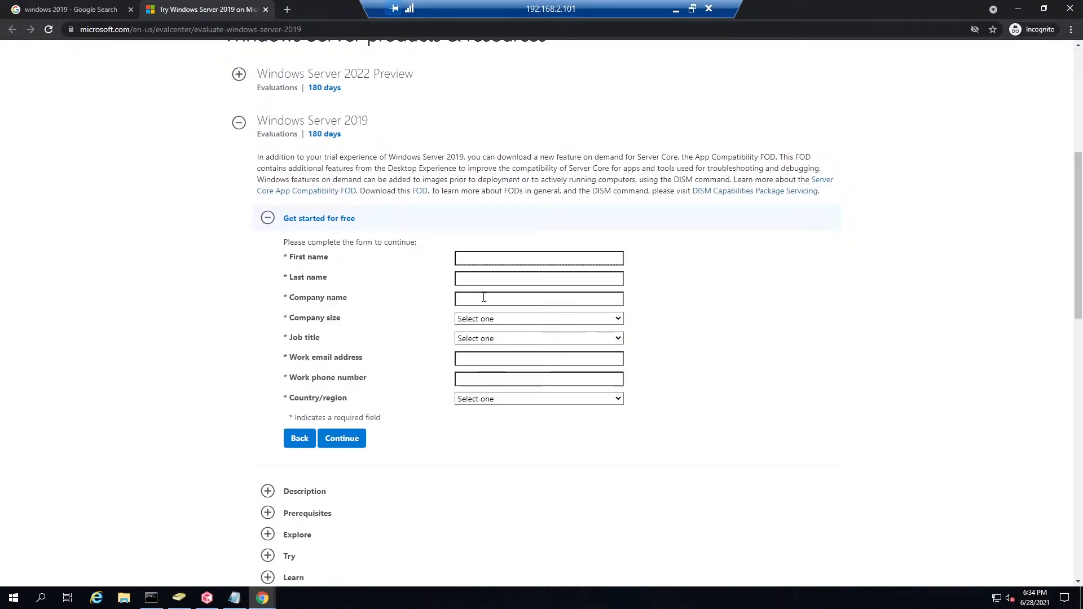
pyautogui.scroll(-2, 455, 320)
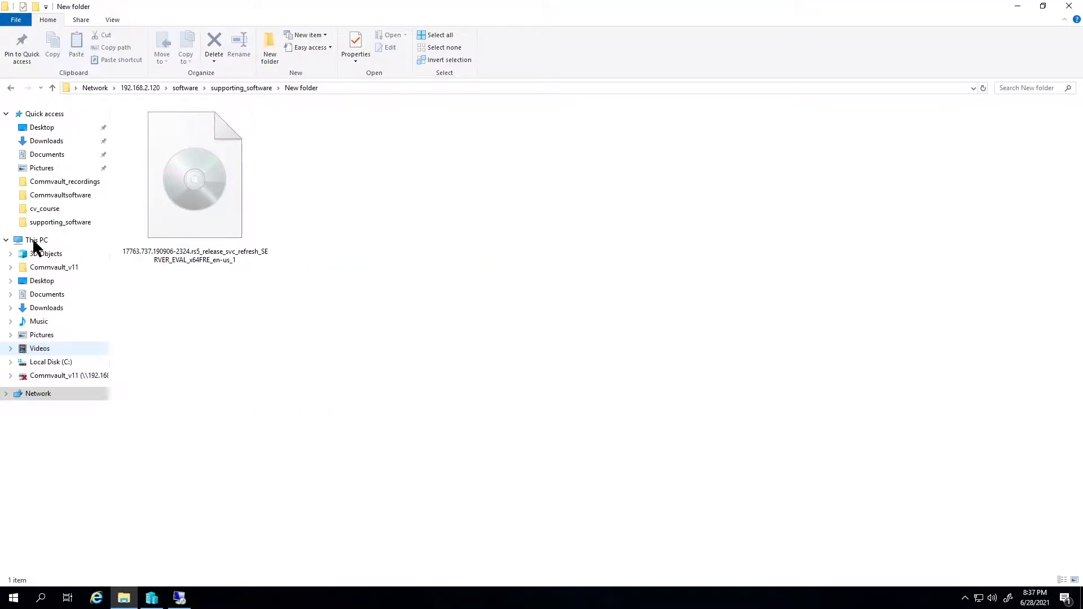
# Check the properties of the Windows Server evaluation ISO file in the network folder
pyautogui.rightClick(185, 182)
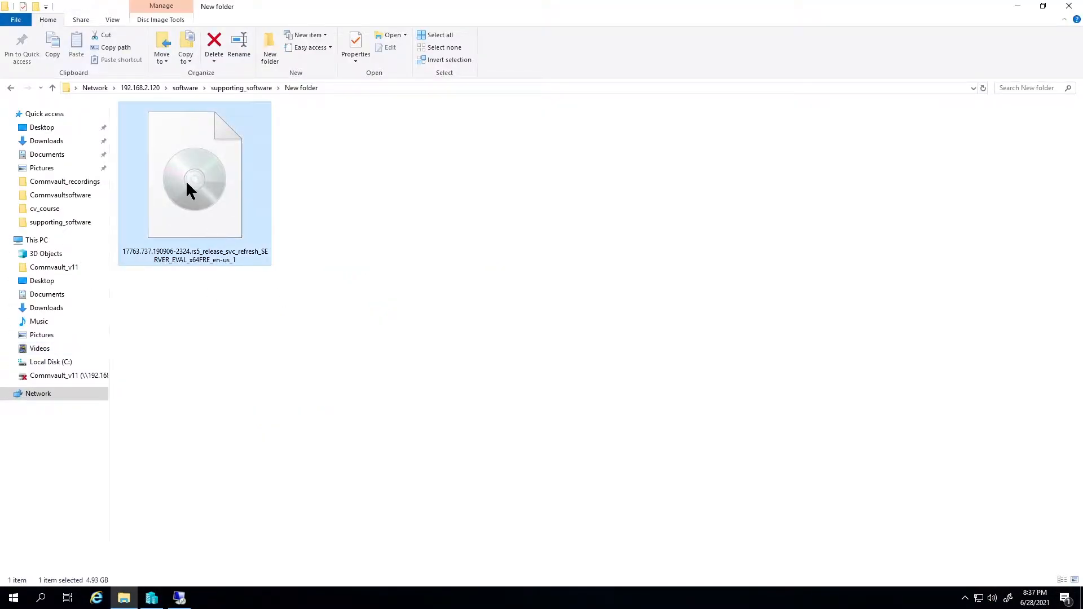
pyautogui.click(225, 344)
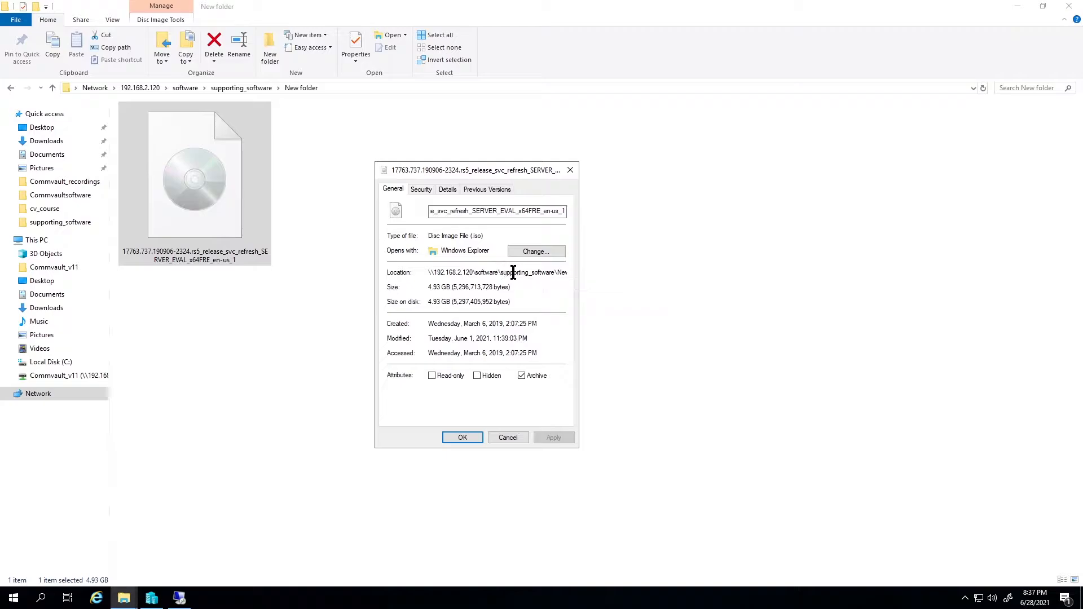
pyautogui.click(571, 170)
# Switch to Hyper-V Manager and start a new virtual machine on GETAJOBINTECH00 with the name getajobintech02
pyautogui.hotkey('alt', 'Tab')
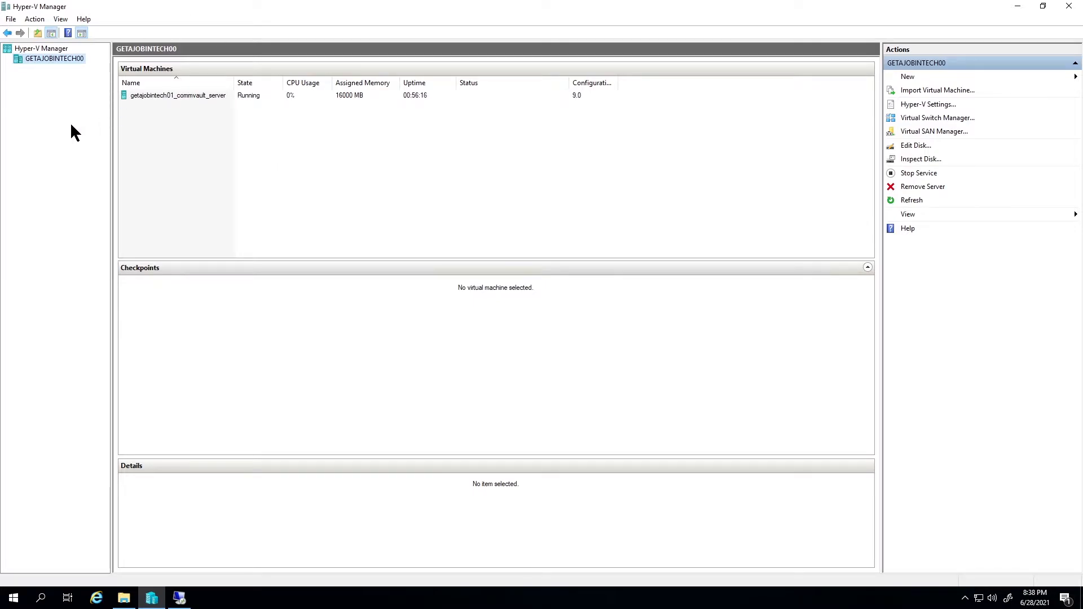
pyautogui.rightClick(59, 58)
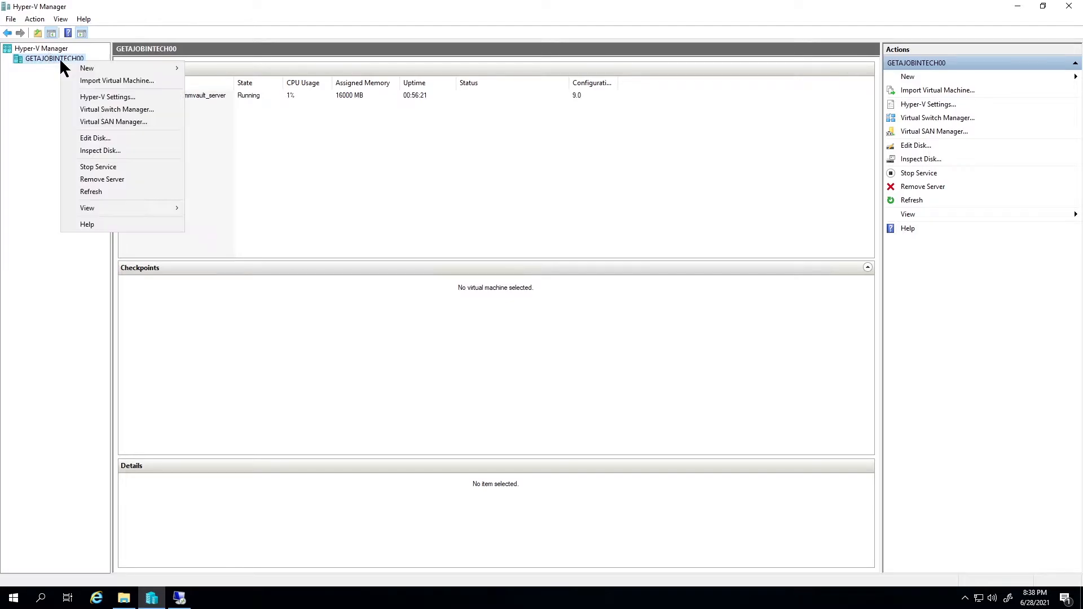
pyautogui.moveTo(84, 66)
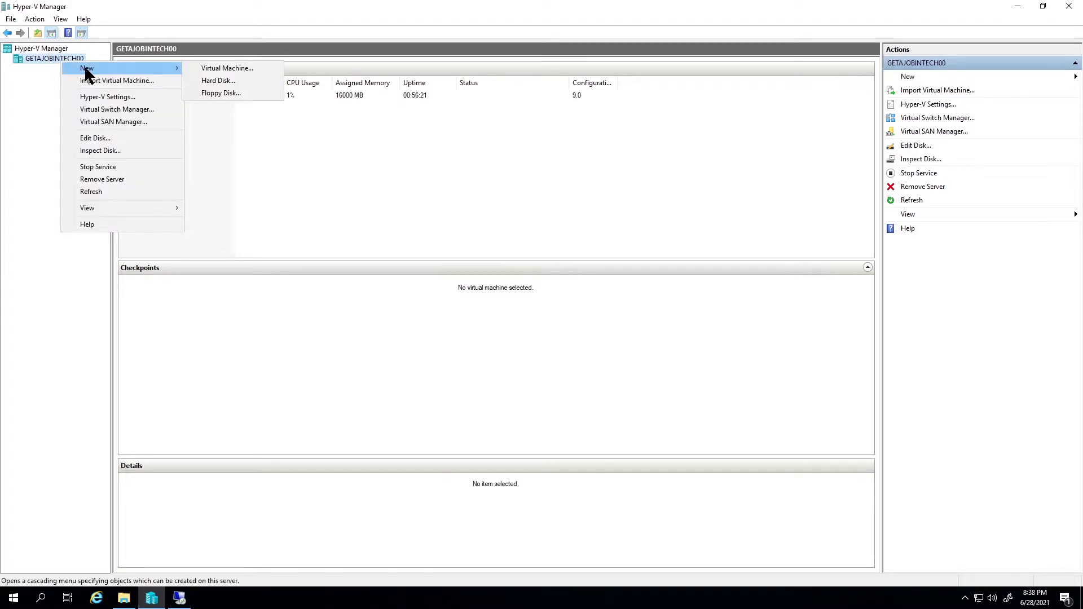
pyautogui.click(213, 67)
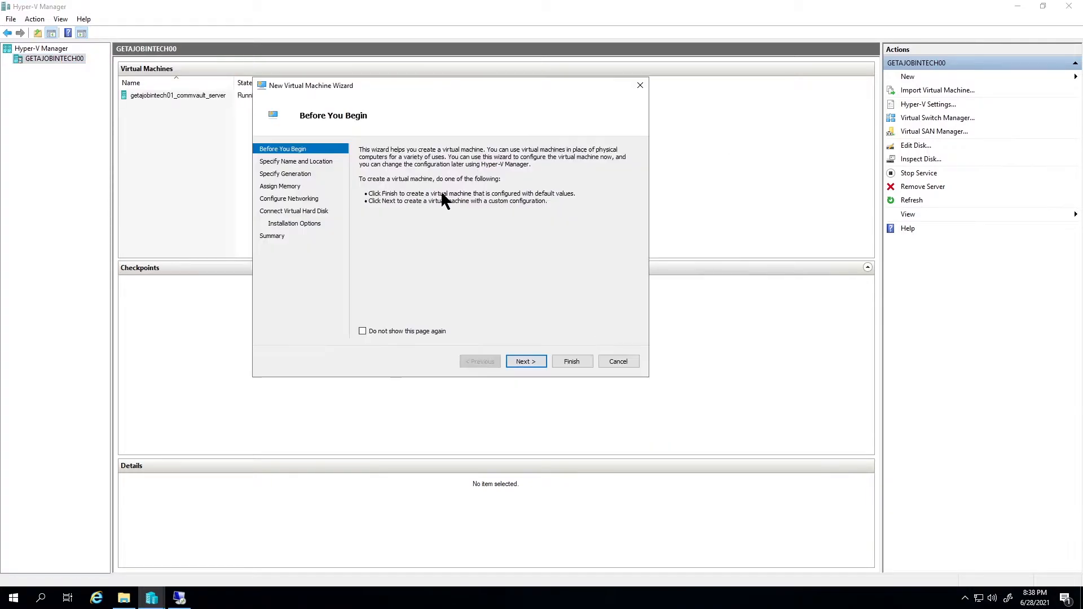
pyautogui.click(526, 361)
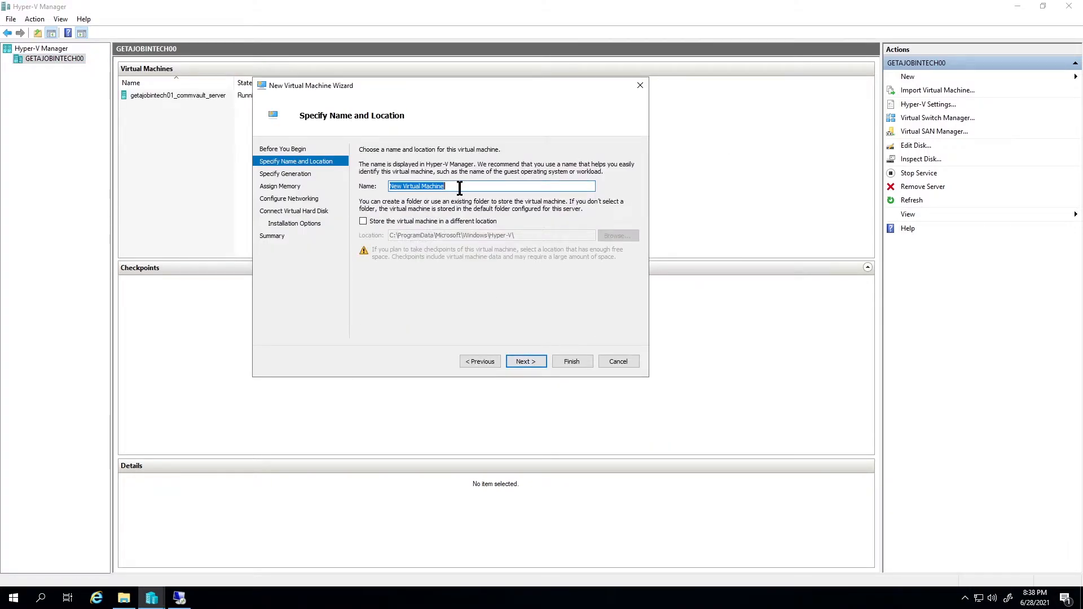
pyautogui.write('wi')
pyautogui.press('BackSpace')
pyautogui.press('BackSpace')
pyautogui.write('geta')
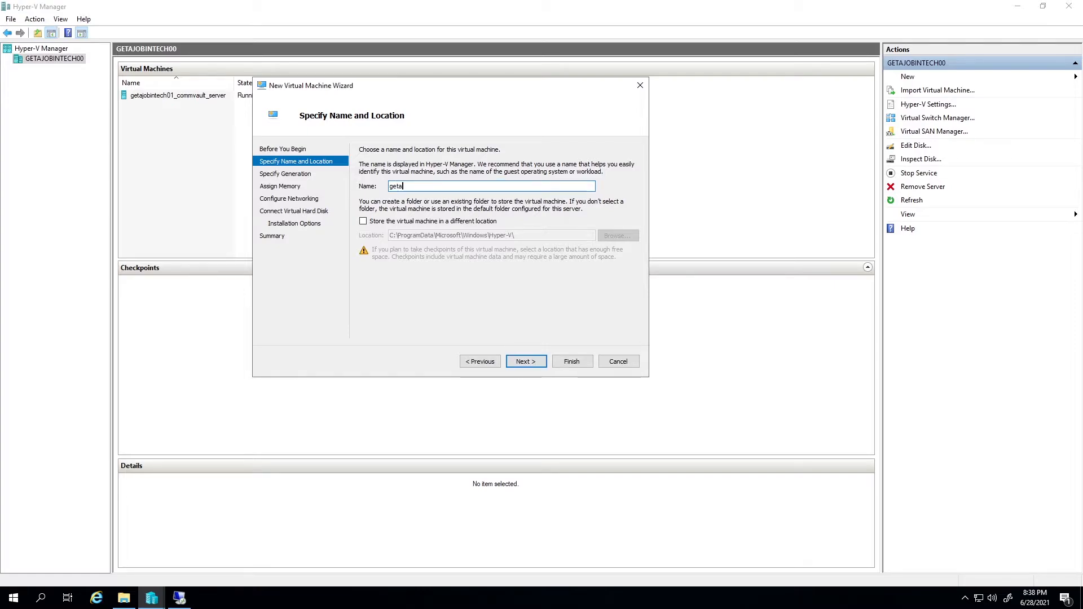
pyautogui.write('jobintech02')
pyautogui.click(530, 364)
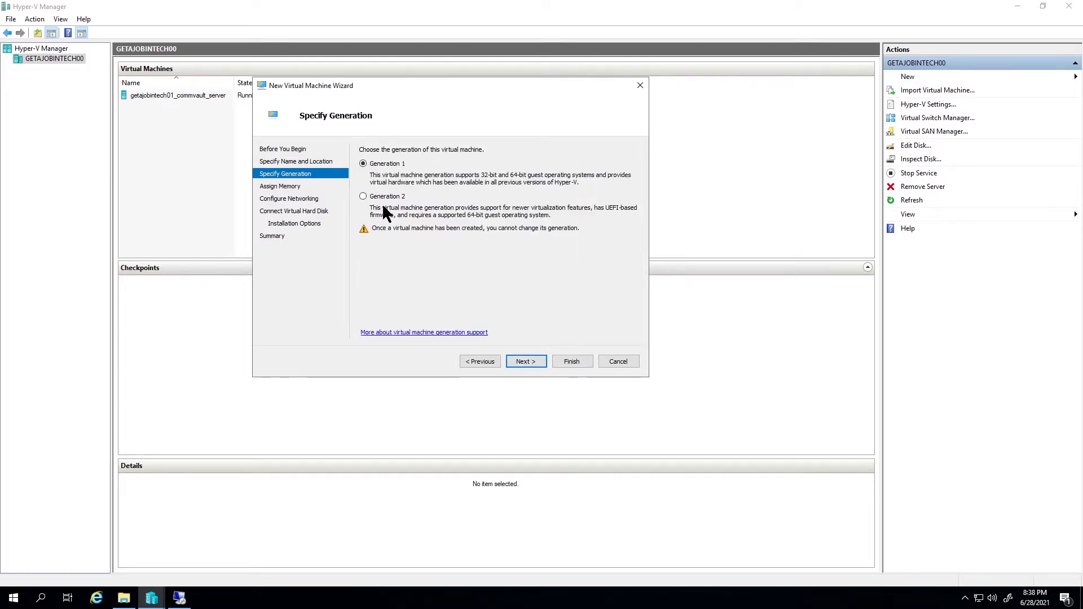
# Keep Generation 1 for the virtual machine and assign it 4000 MB of startup memory
pyautogui.click(527, 362)
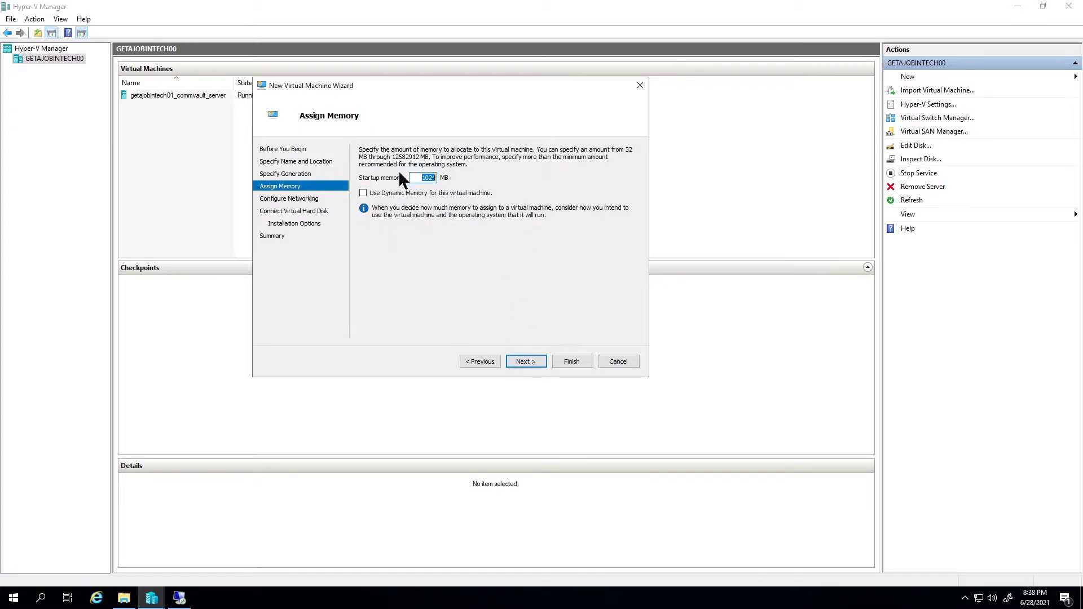
pyautogui.click(426, 179)
pyautogui.doubleClick(426, 179)
pyautogui.press('BackSpace')
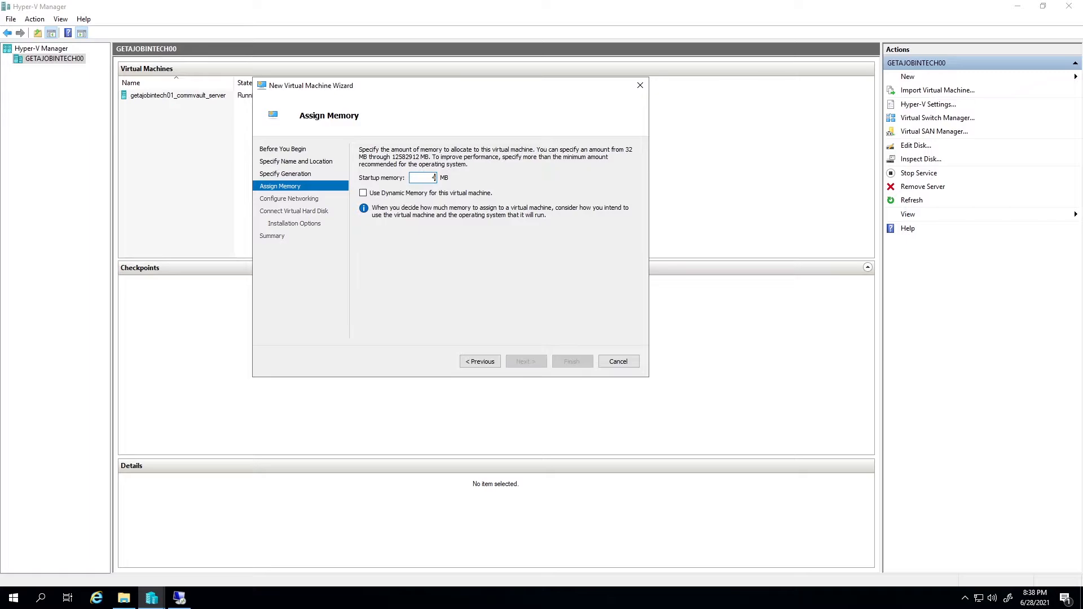
pyautogui.write('4000')
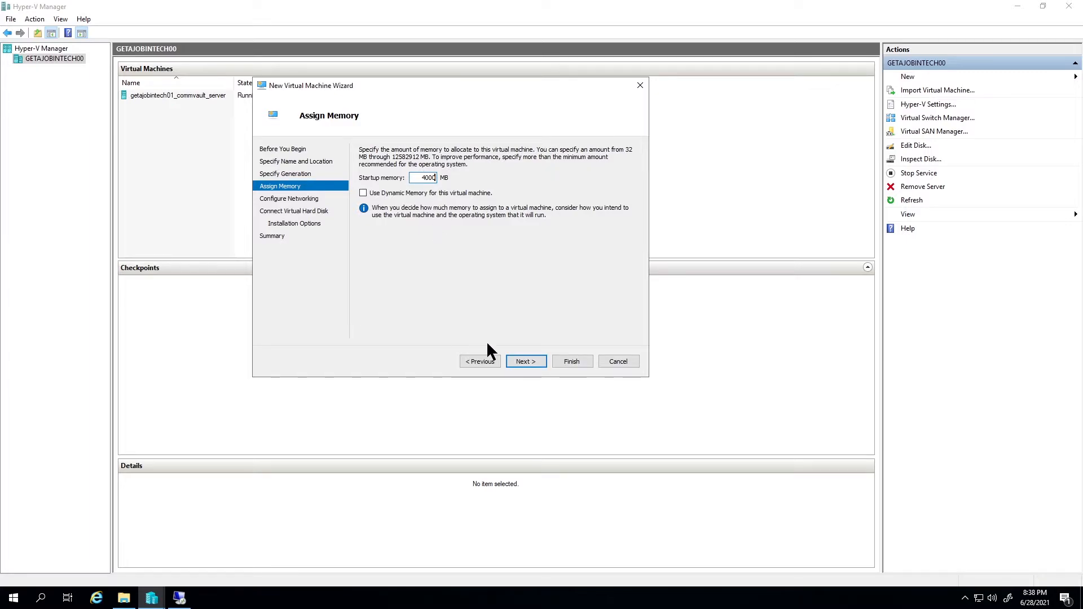
pyautogui.click(524, 361)
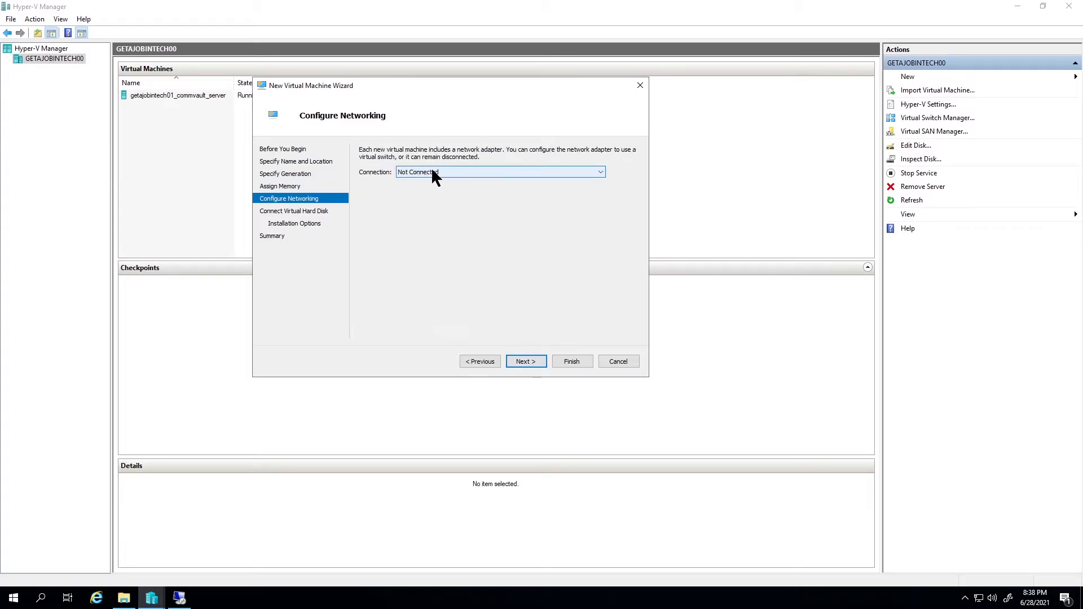
# Finish creating the virtual machine with no network connection, a new 40 GB virtual hard disk and the operating system left uninstalled
pyautogui.click(533, 360)
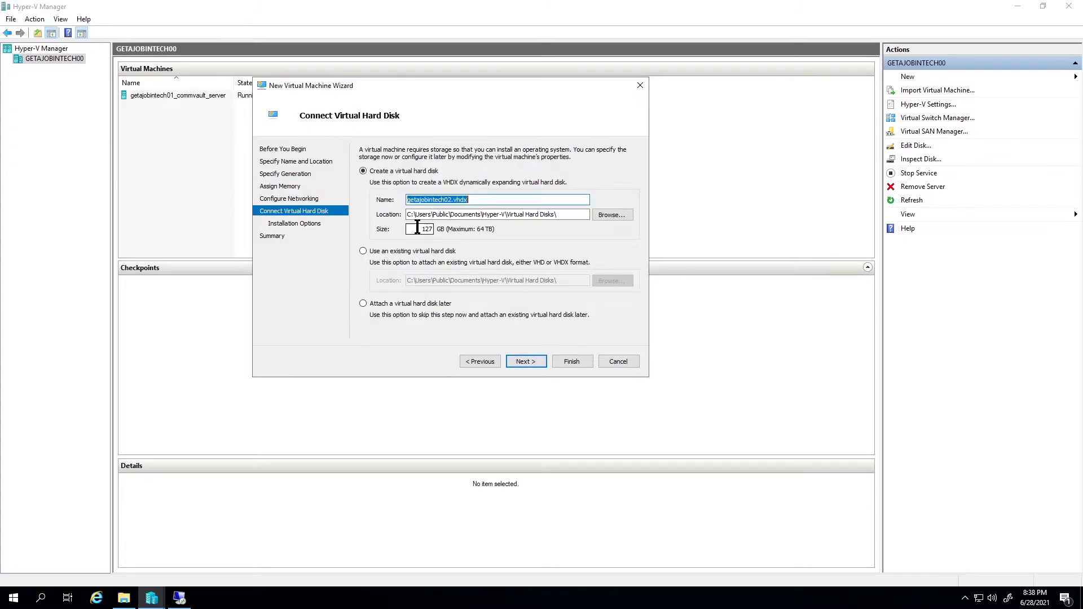
pyautogui.click(420, 229)
pyautogui.doubleClick(421, 228)
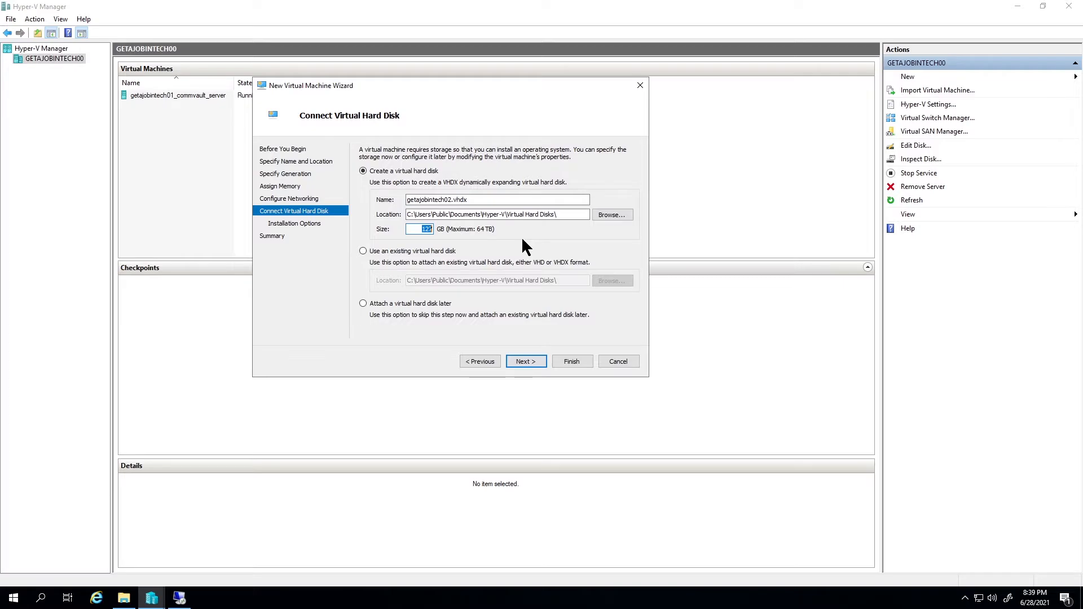
pyautogui.write('40')
pyautogui.click(525, 362)
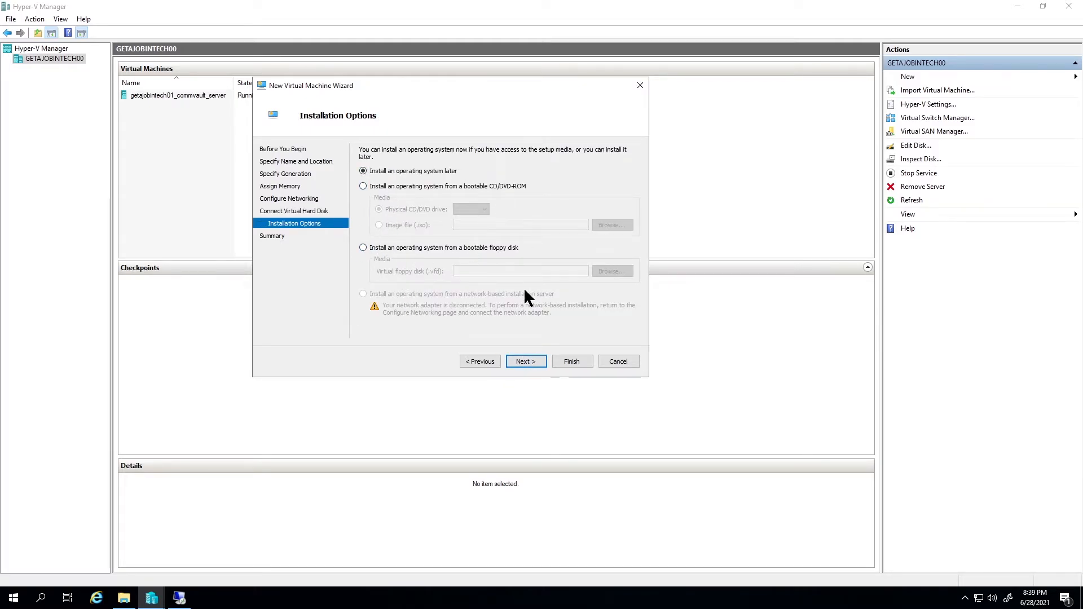
pyautogui.click(539, 361)
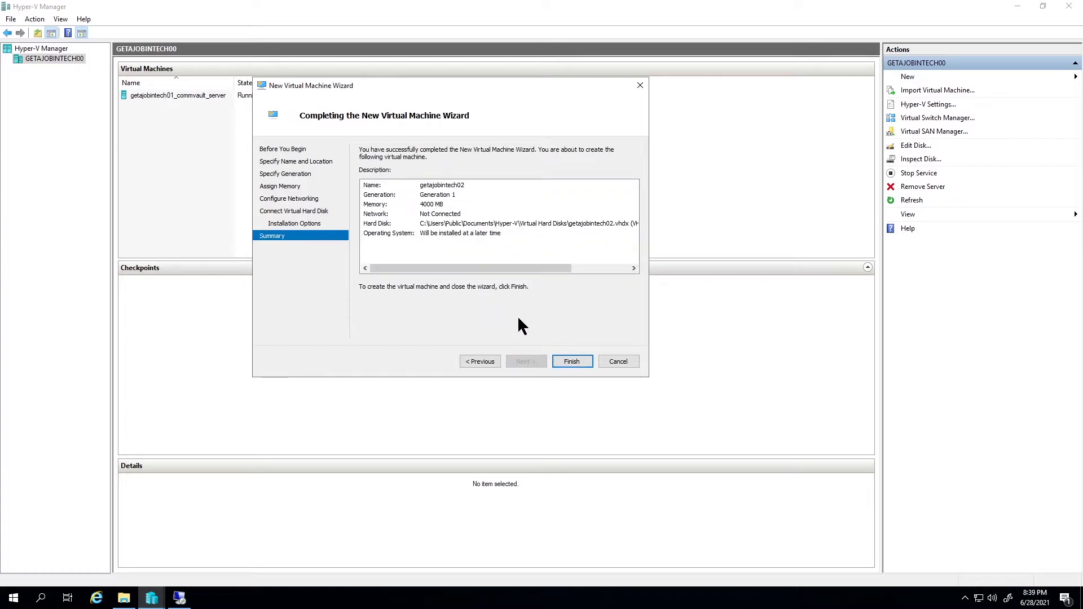
pyautogui.click(581, 361)
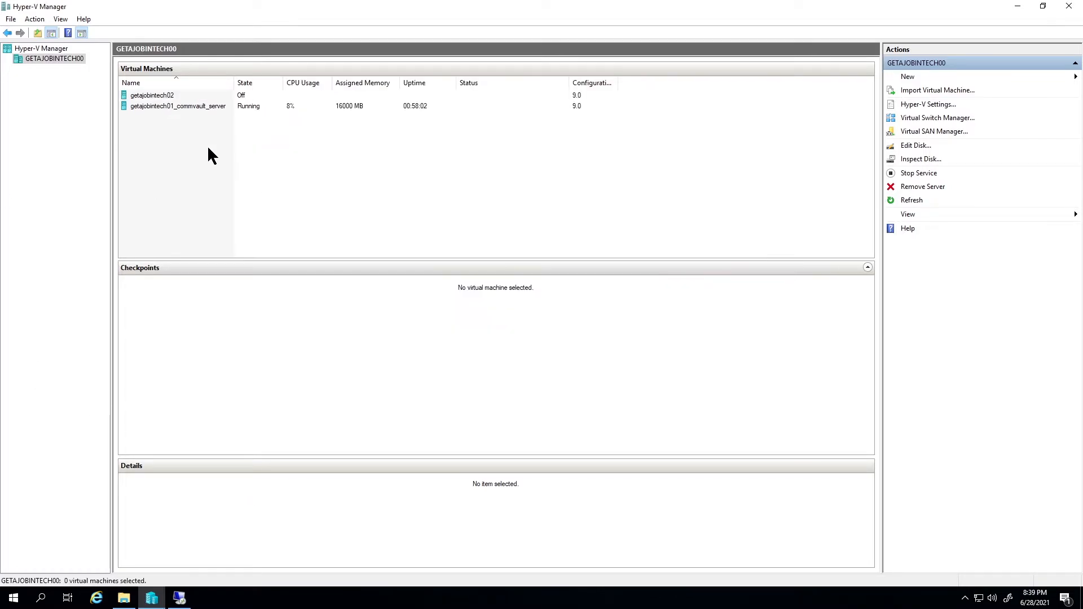
# Open the settings of getajobintech02 and disable its checkpoints
pyautogui.rightClick(164, 97)
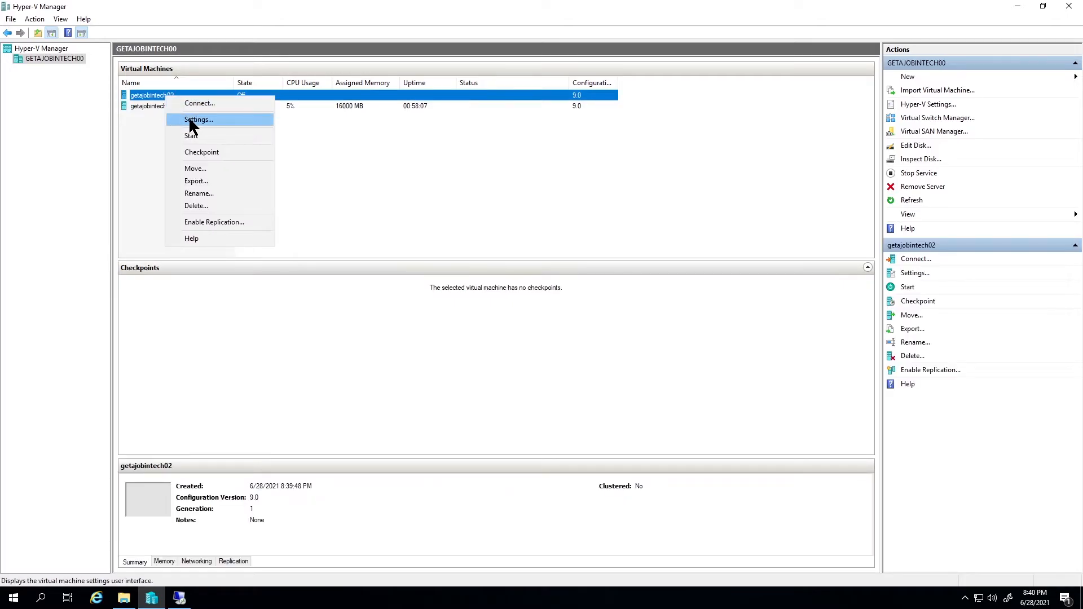
pyautogui.click(190, 121)
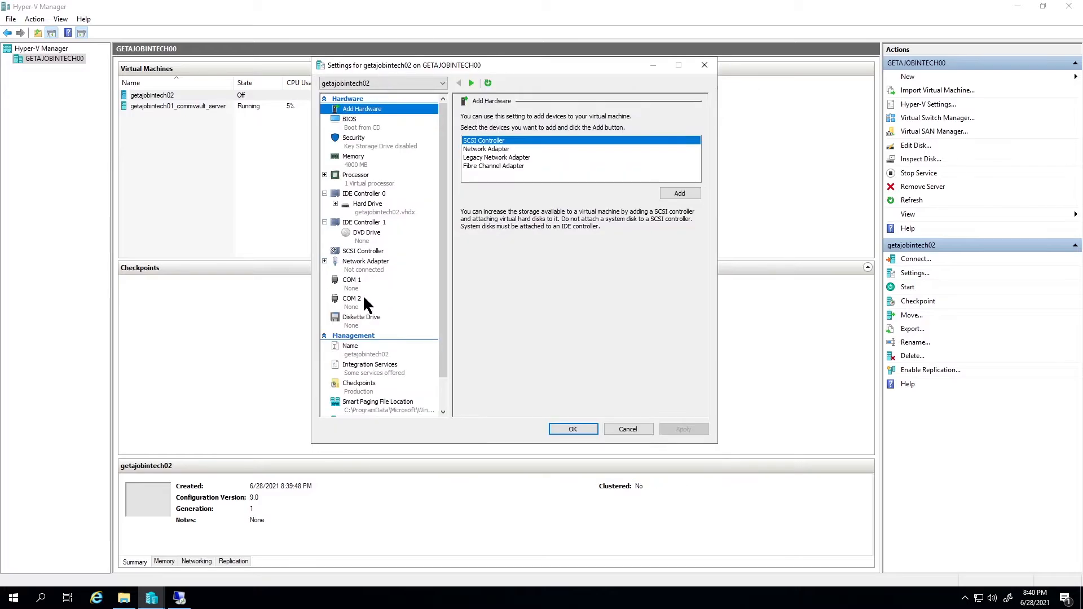
pyautogui.click(378, 370)
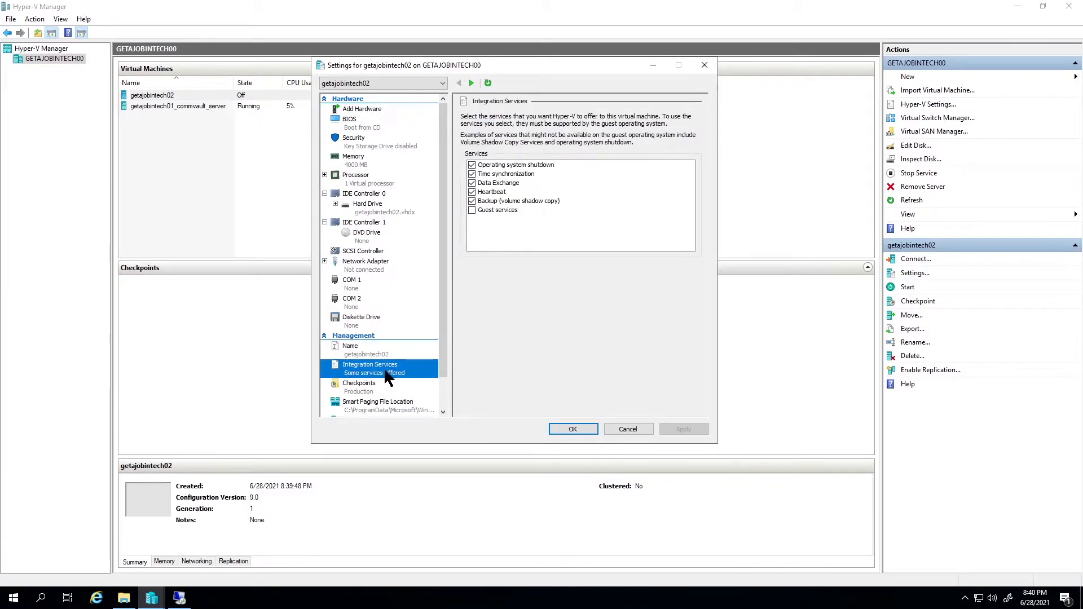
pyautogui.scroll(-1, 378, 321)
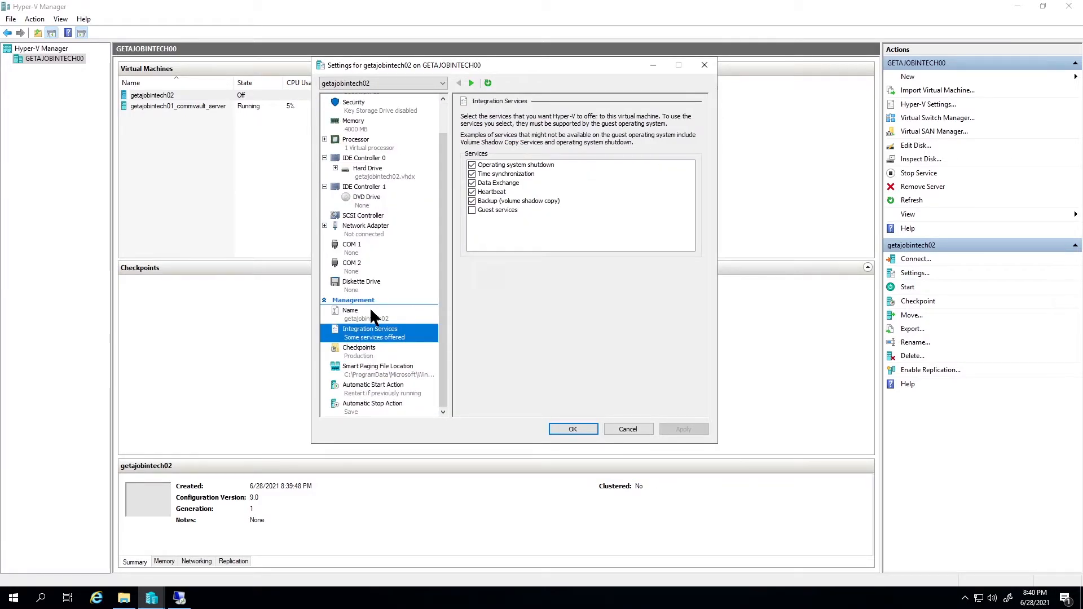
pyautogui.click(363, 356)
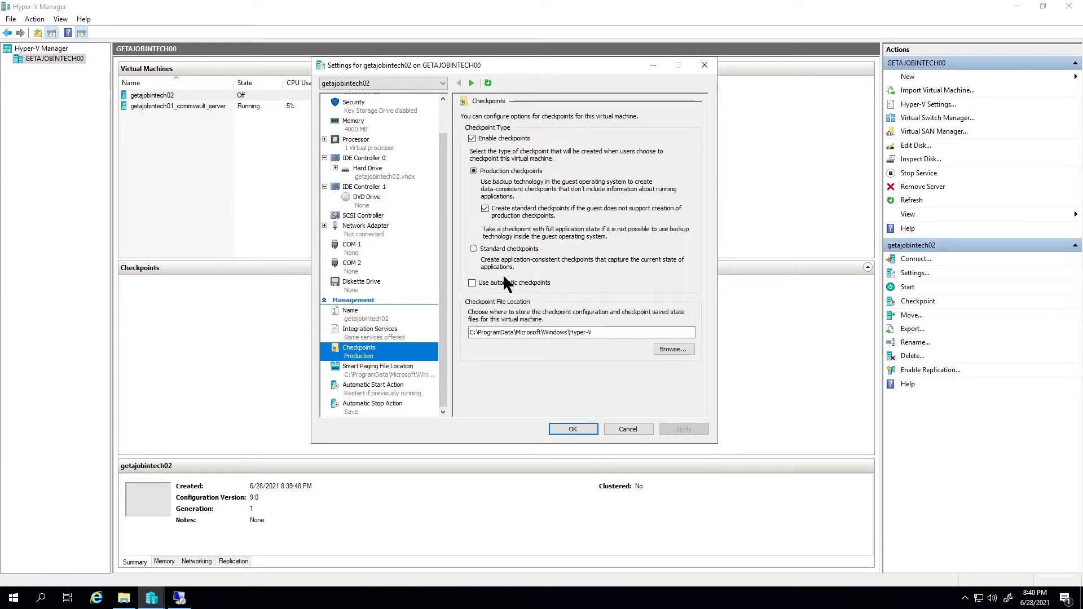
pyautogui.click(472, 139)
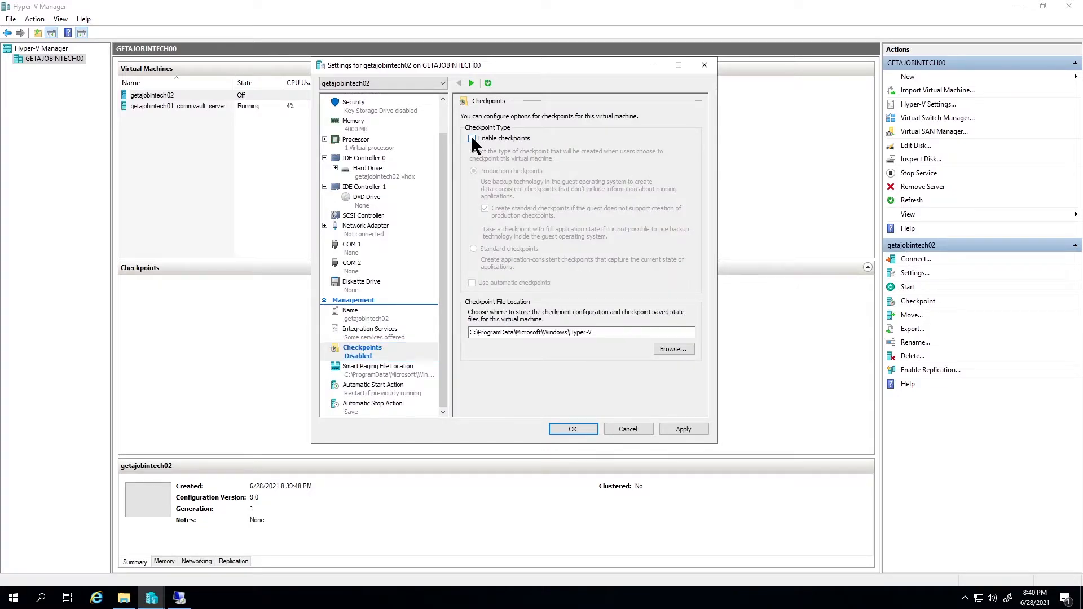
# Turn off the Backup (volume shadow copy) integration service and attach the 17763.737.190906-2324 ISO image from the network share's New folder to the DVD drive
pyautogui.click(368, 339)
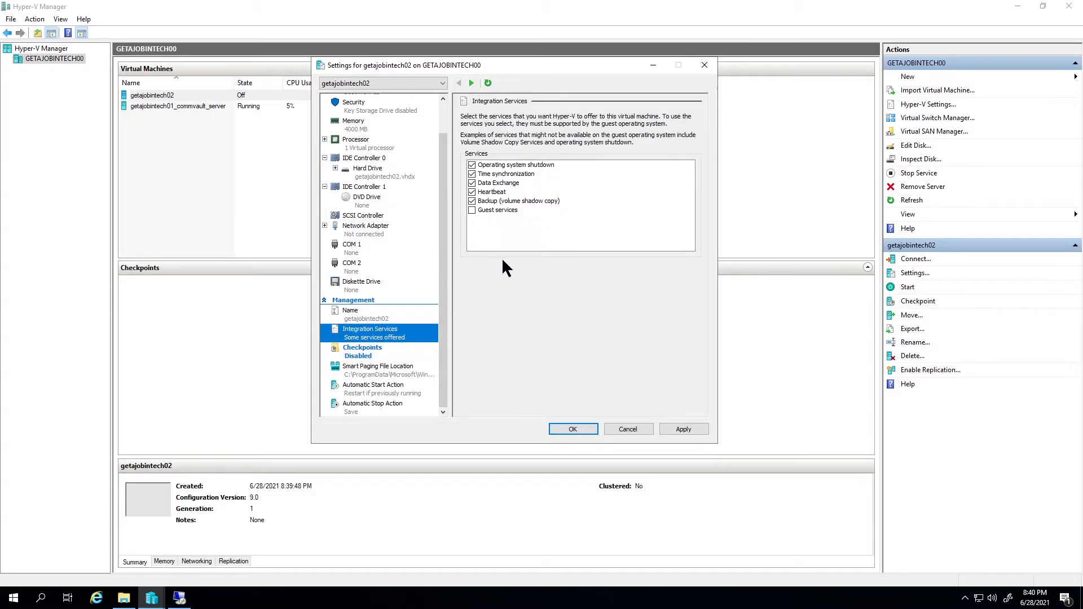
pyautogui.click(472, 201)
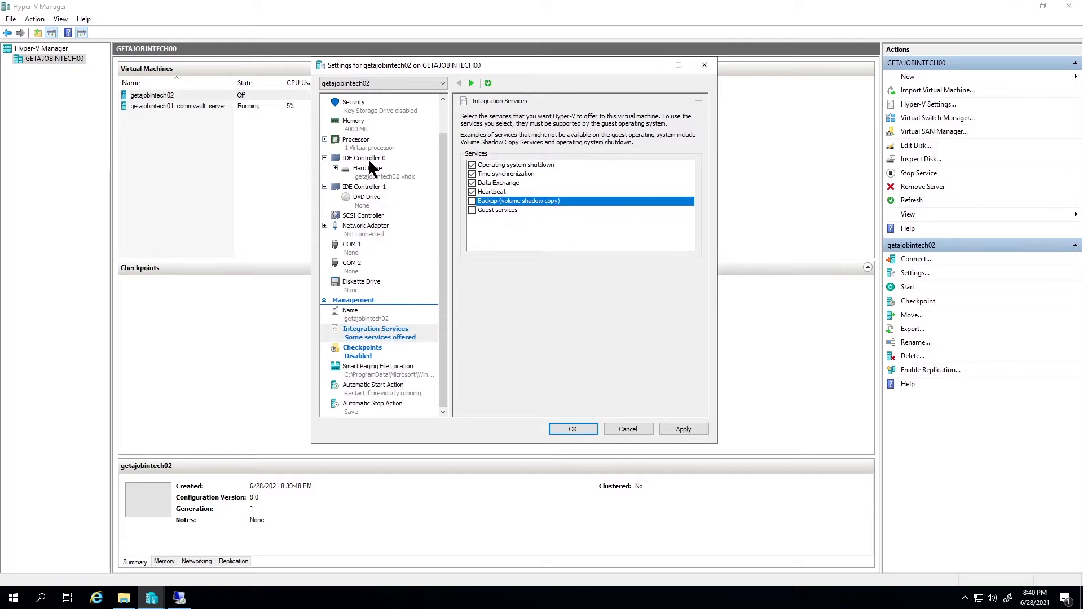
pyautogui.click(364, 186)
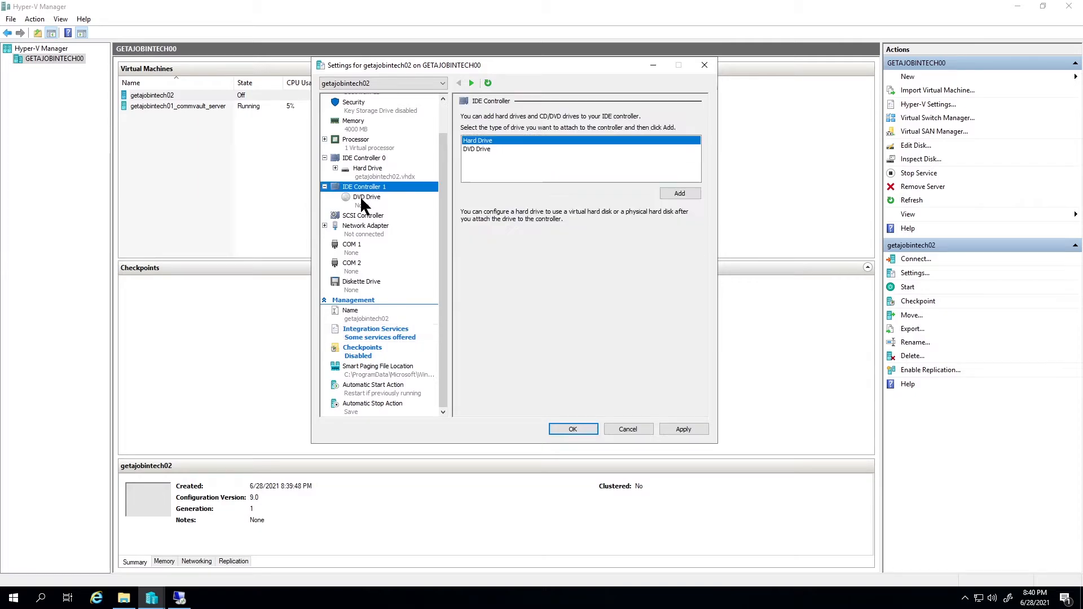
pyautogui.click(362, 197)
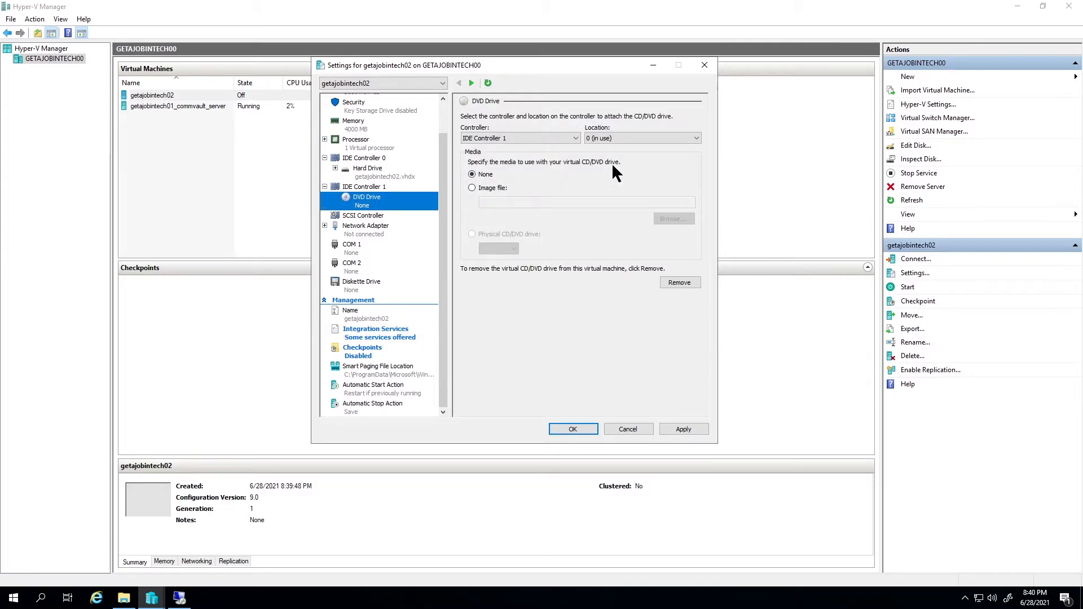
pyautogui.click(471, 187)
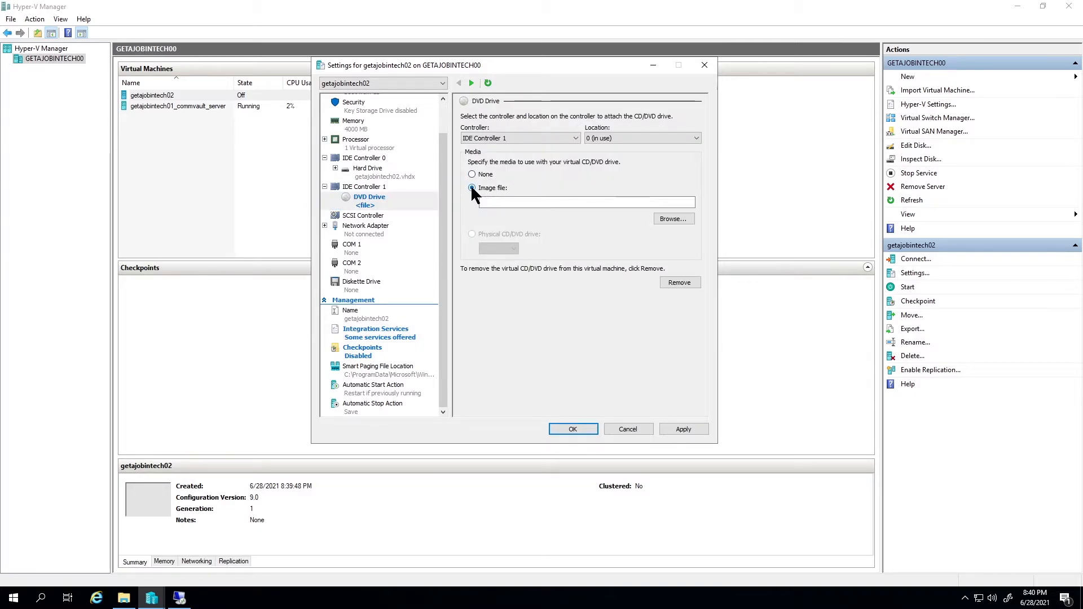
pyautogui.click(672, 218)
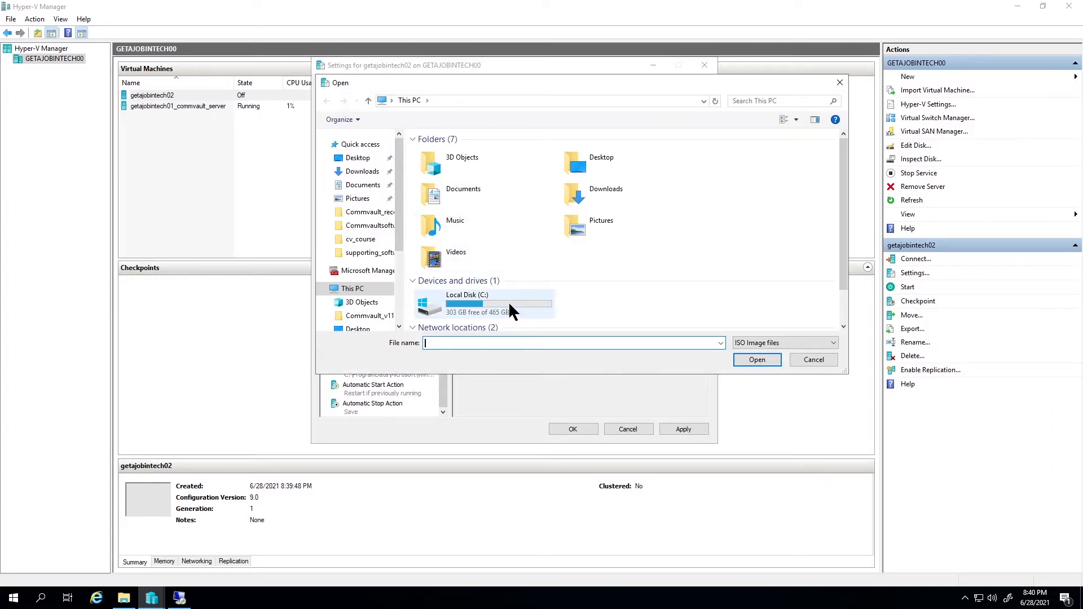
pyautogui.scroll(-1, 509, 310)
pyautogui.doubleClick(629, 318)
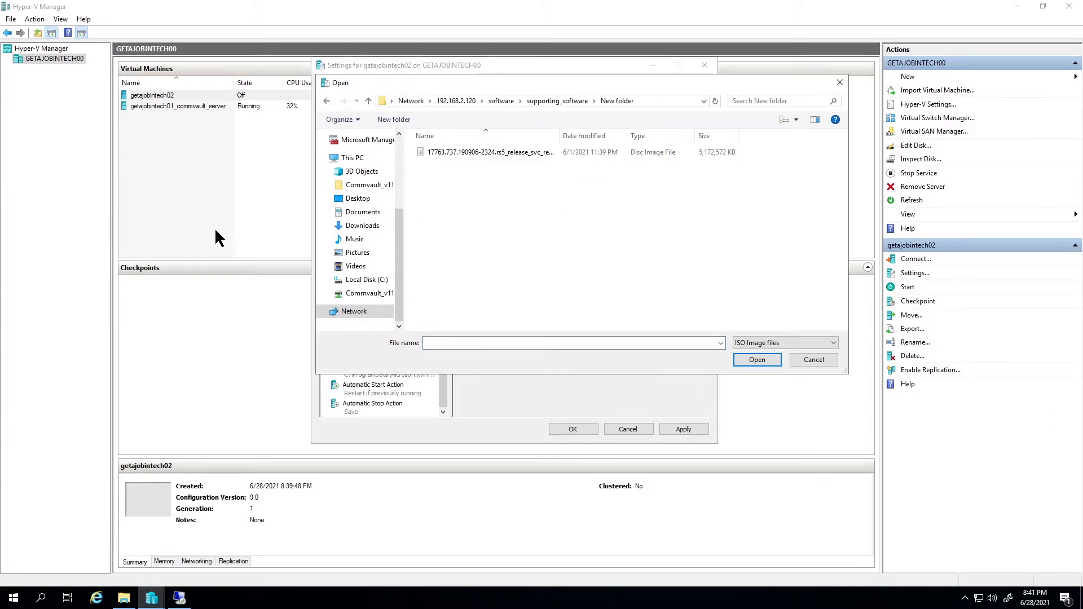
pyautogui.doubleClick(468, 151)
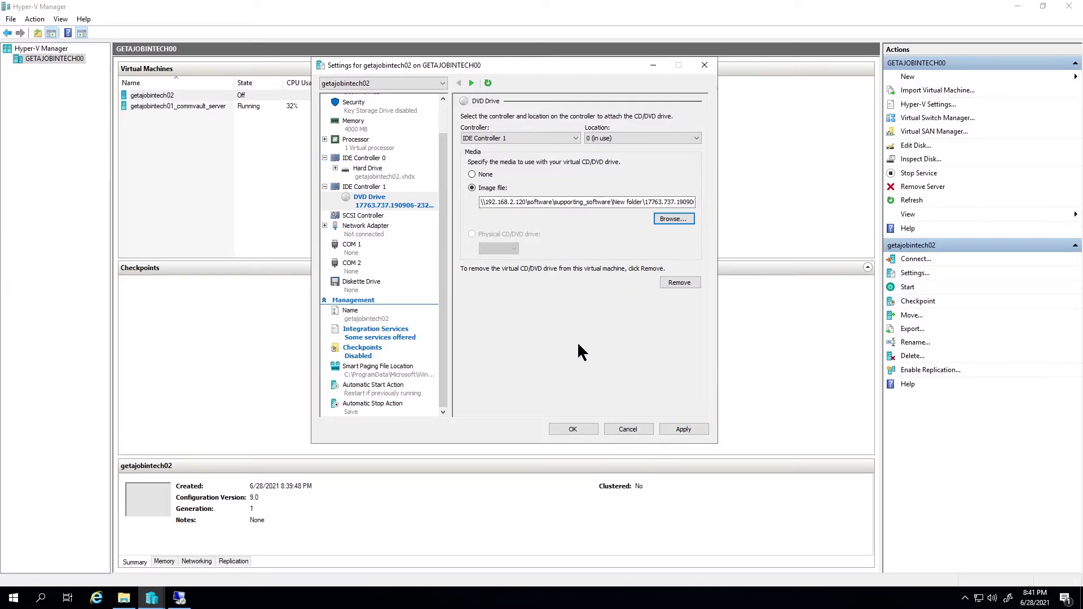
# Connect the network adapter to the DGE-560T Gigabit PCI Express Ethernet Adapter - Virtual Switch and save the virtual machine's settings
pyautogui.click(363, 226)
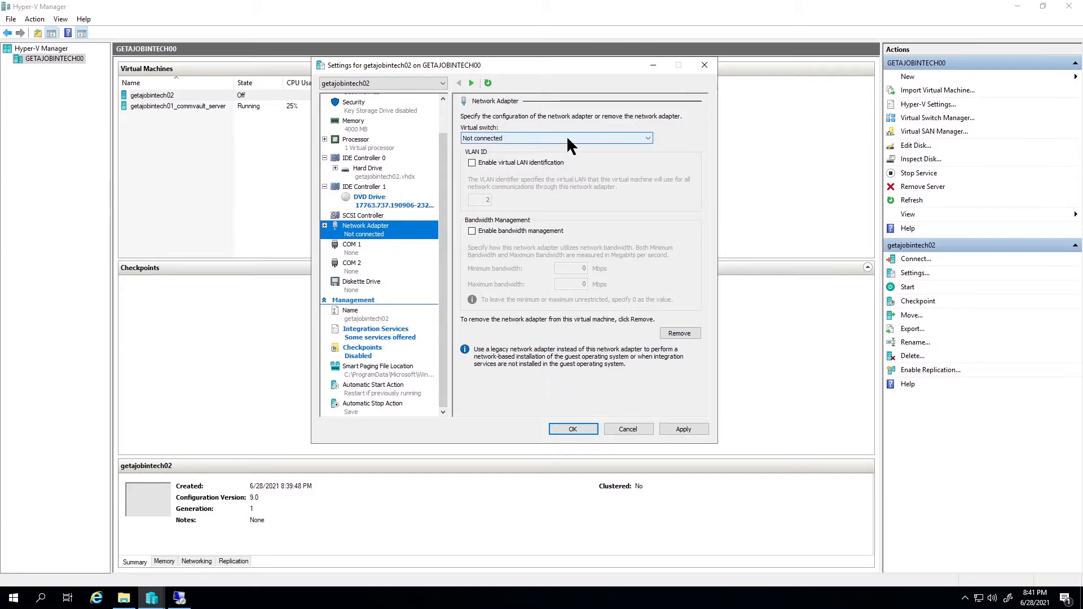
pyautogui.click(526, 139)
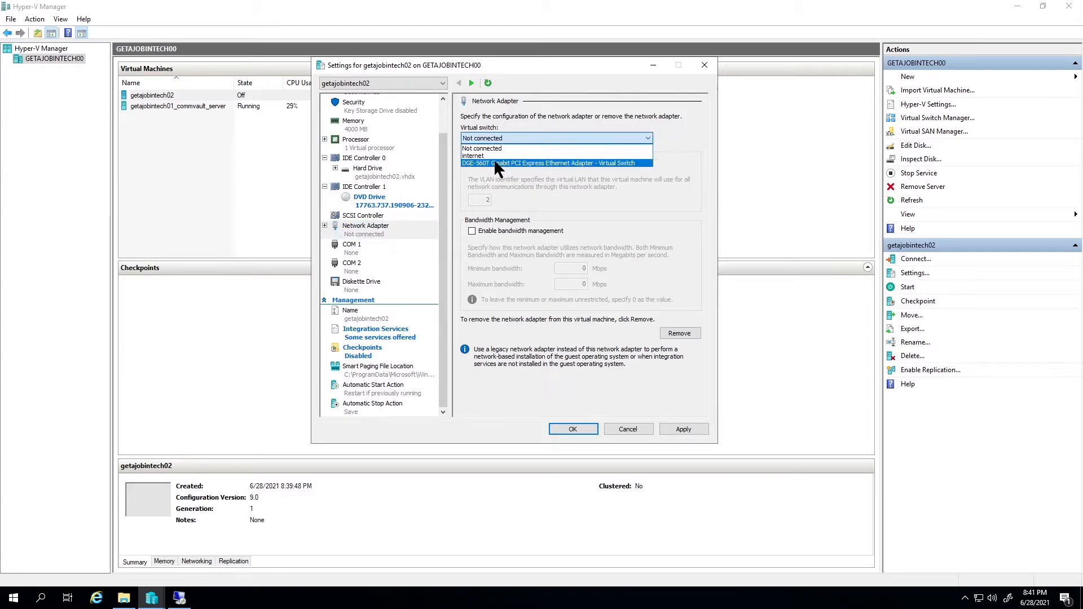
pyautogui.click(507, 163)
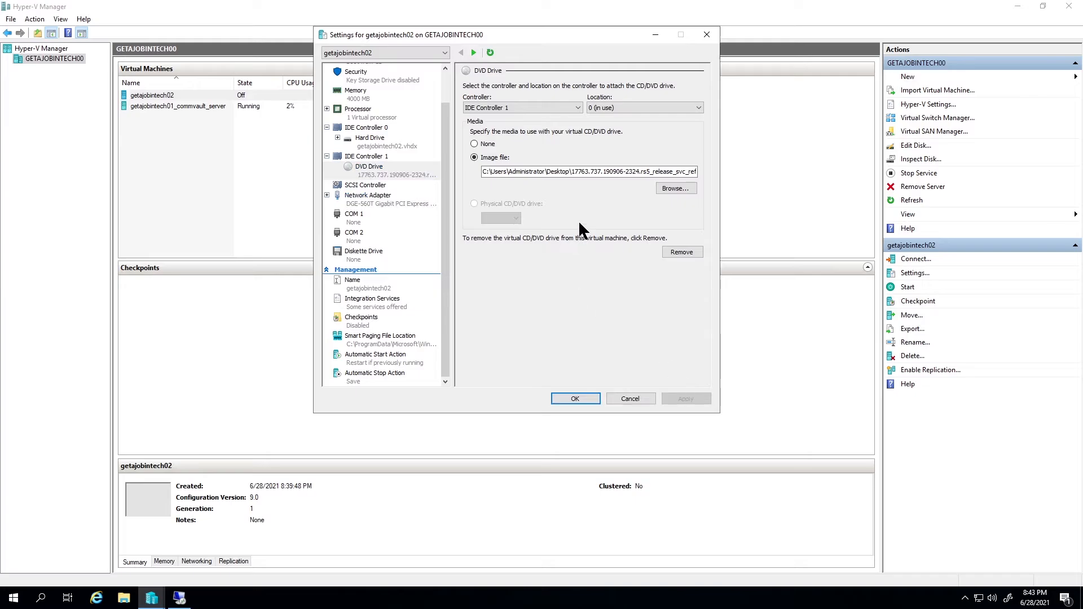
pyautogui.click(577, 400)
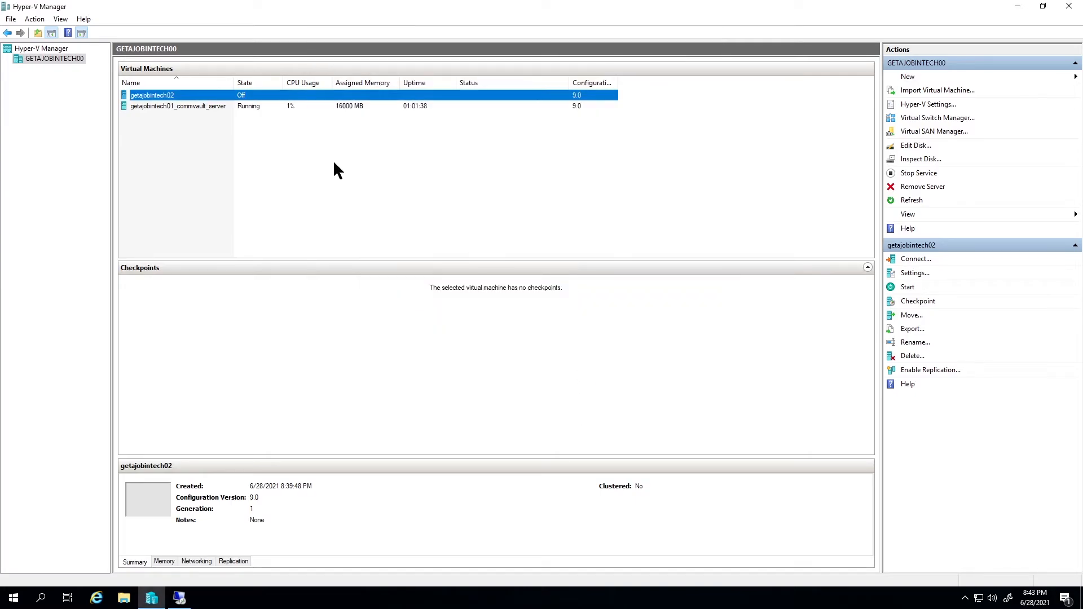
# Start the getajobintech02 virtual machine and connect to its console
pyautogui.rightClick(160, 93)
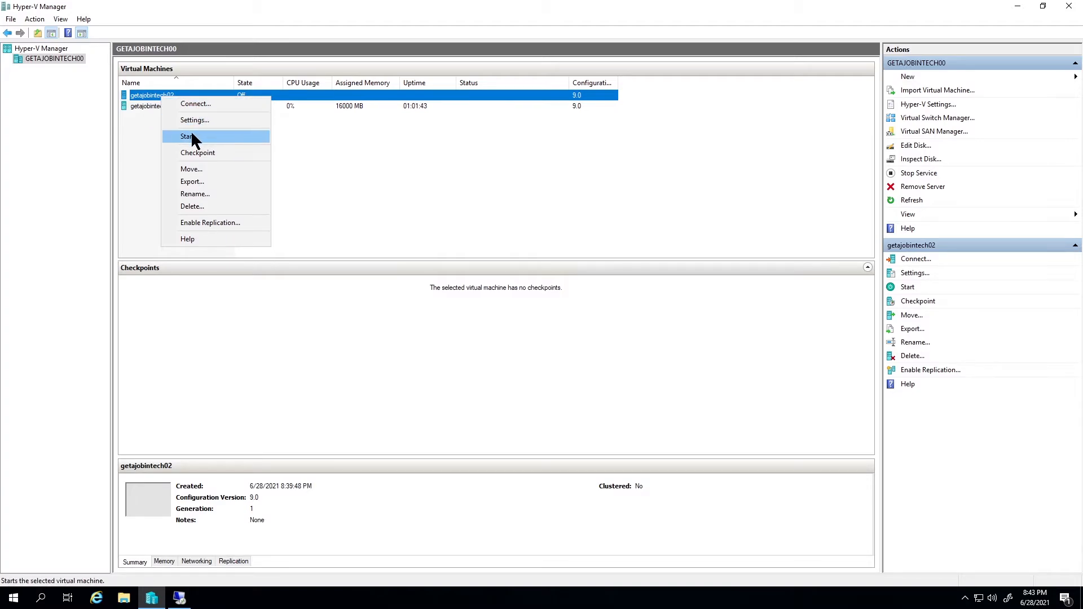
pyautogui.click(191, 135)
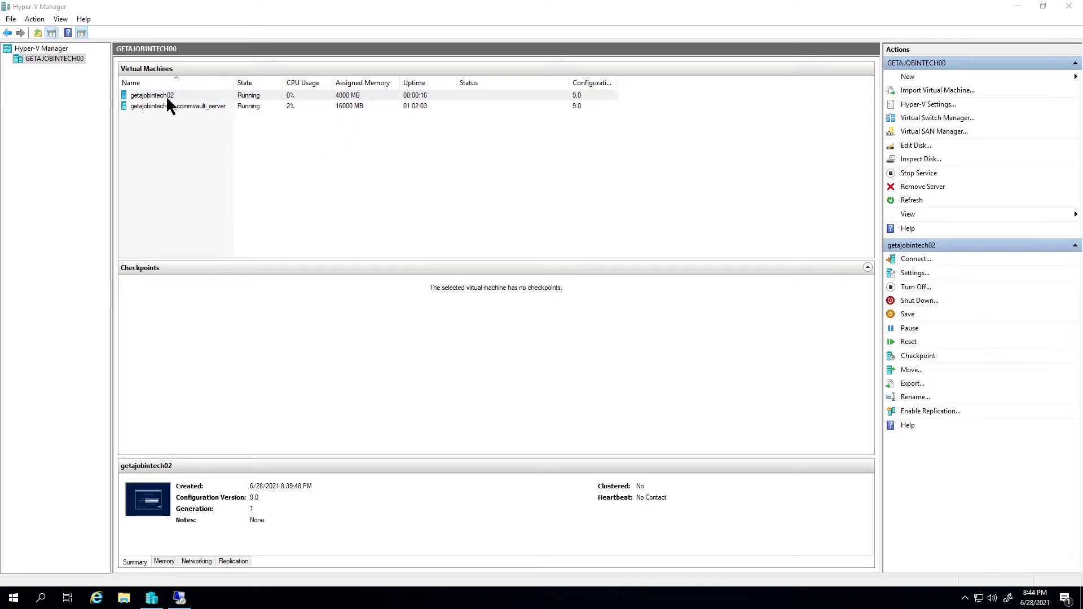
pyautogui.rightClick(167, 97)
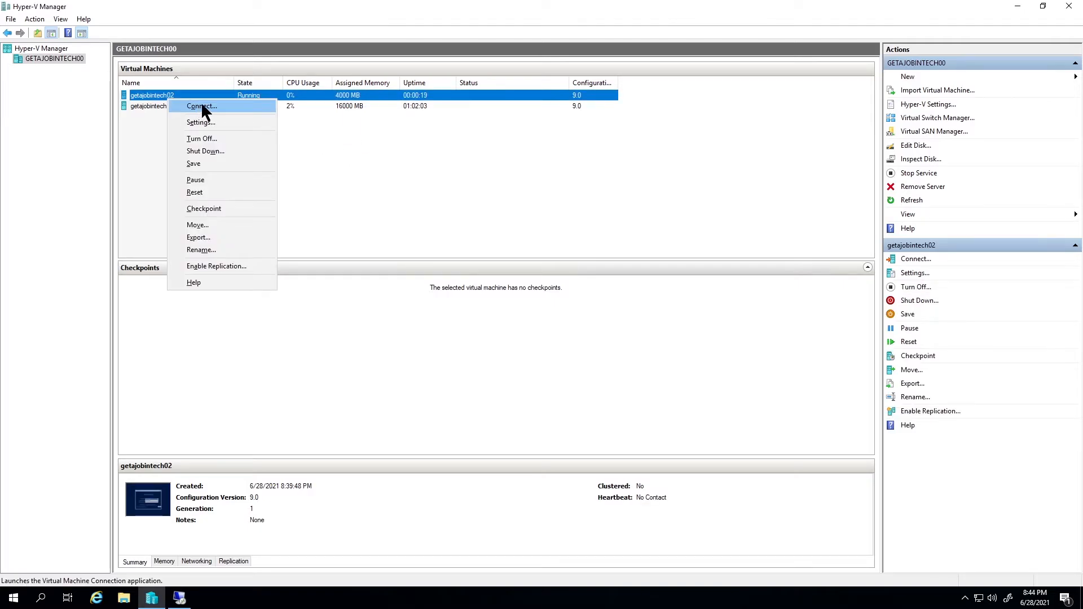
pyautogui.click(202, 106)
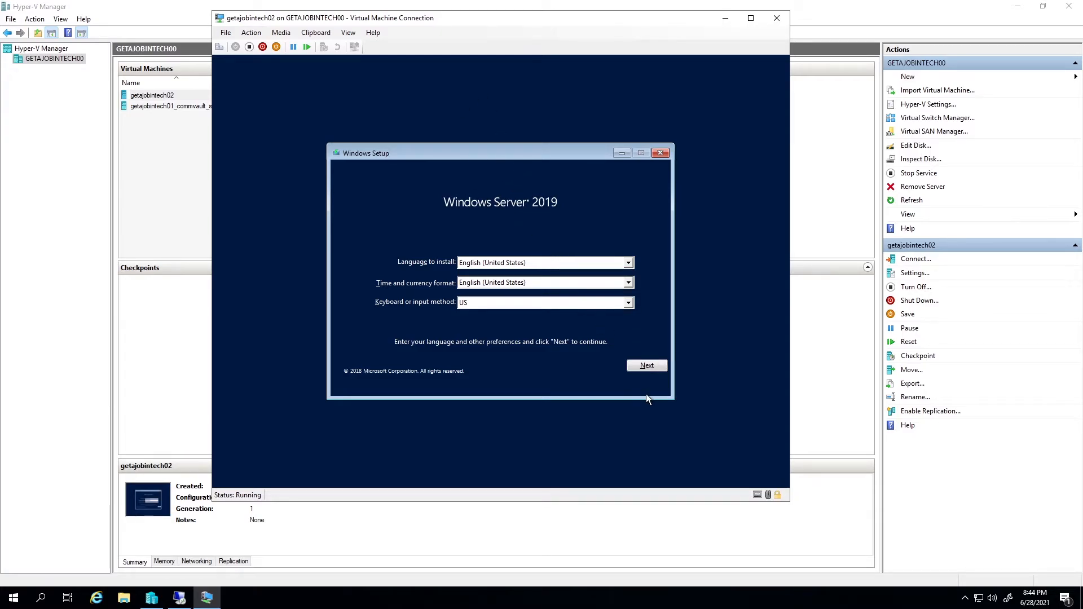
# Keep the English (United States) and US keyboard defaults in Windows Setup and choose Windows Server 2019 Standard Evaluation (Desktop Experience)
pyautogui.click(647, 366)
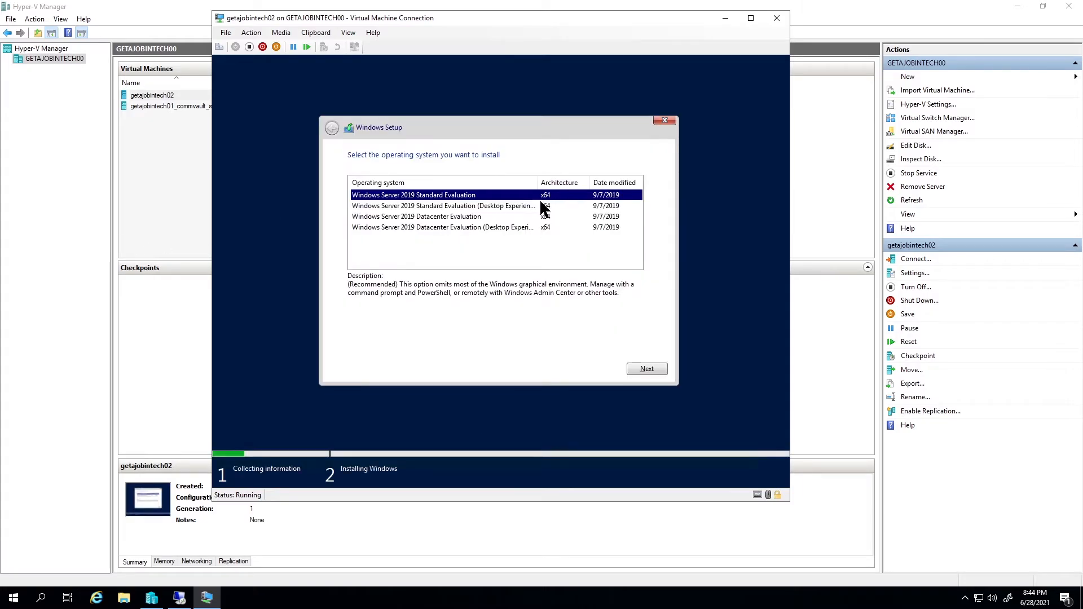
pyautogui.click(489, 206)
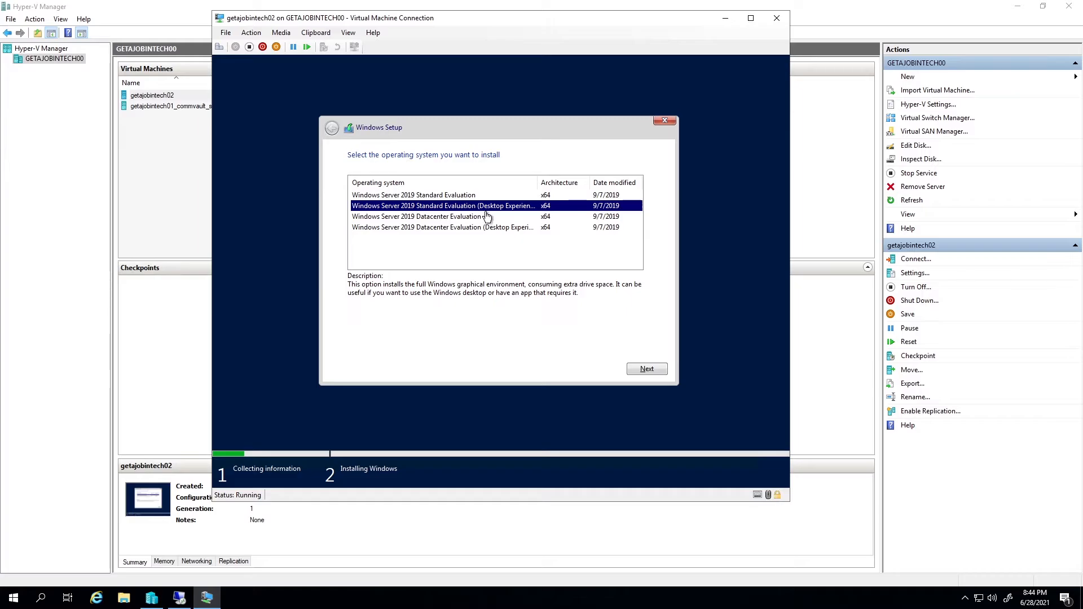
pyautogui.moveTo(534, 184); pyautogui.dragTo(548, 184)
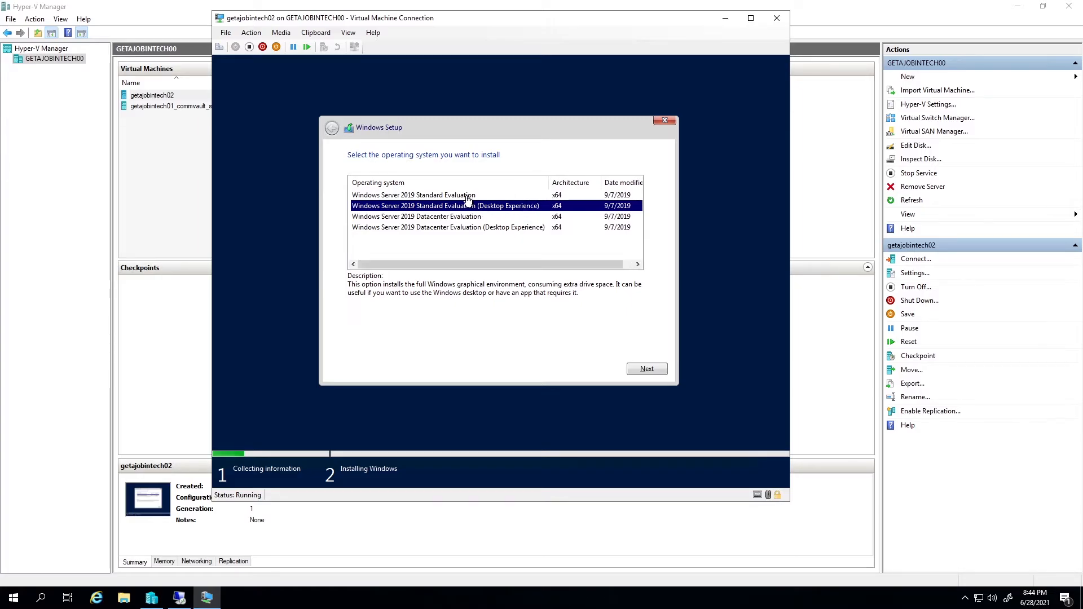
pyautogui.click(484, 197)
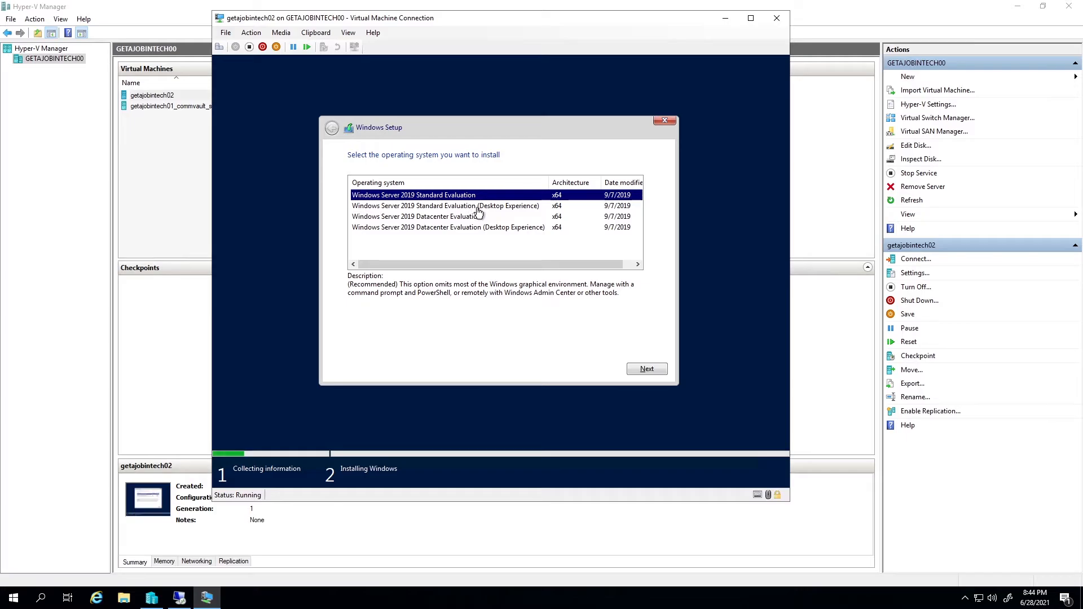
pyautogui.click(500, 207)
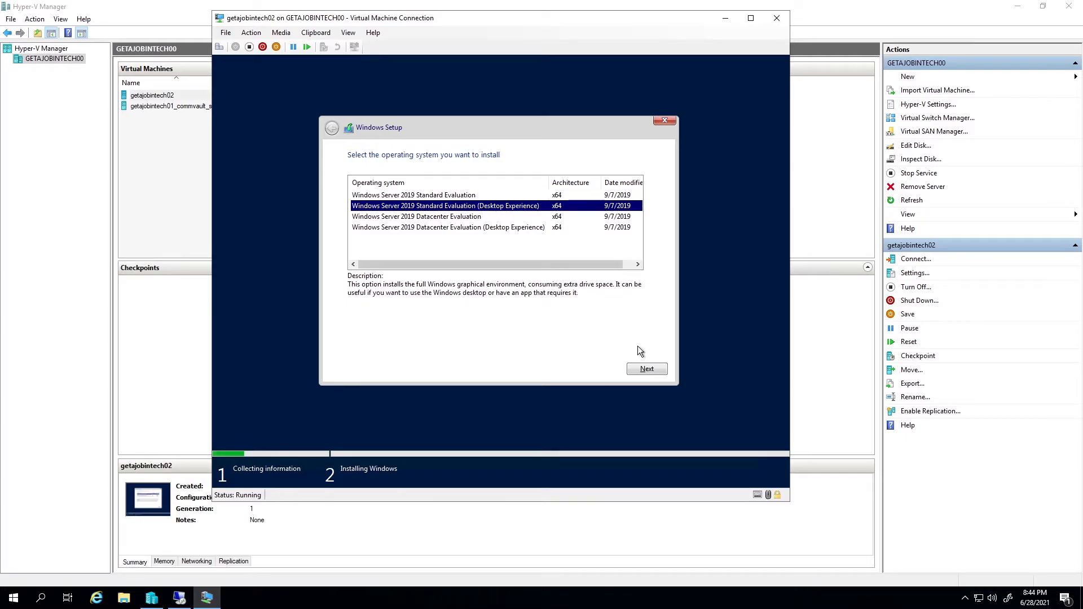
pyautogui.click(648, 370)
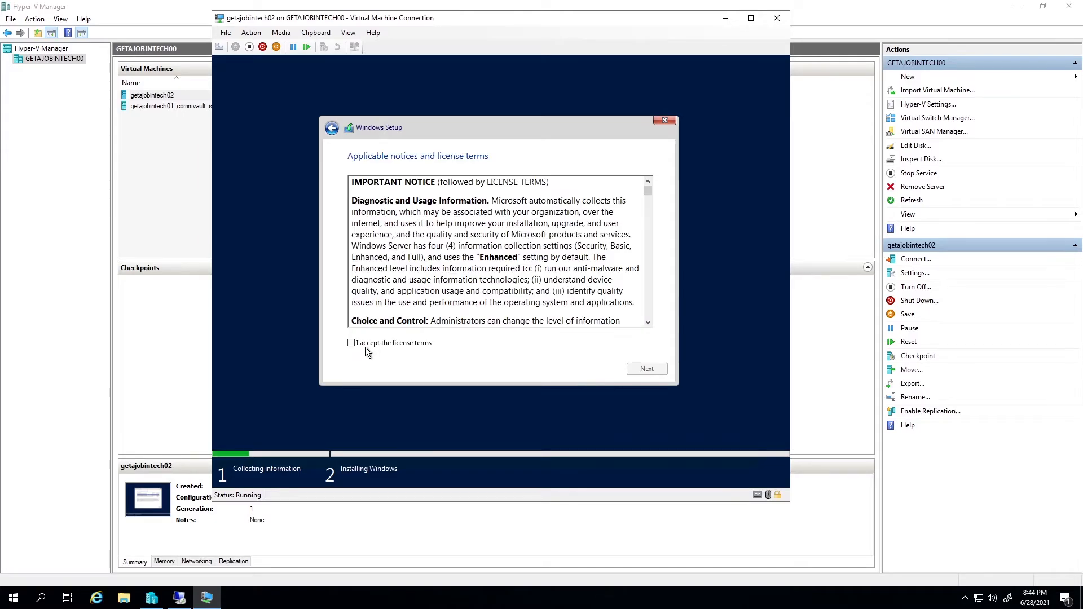
# Accept the license terms and start a custom Windows-only installation on Drive 0 Unallocated Space
pyautogui.click(365, 347)
pyautogui.click(643, 371)
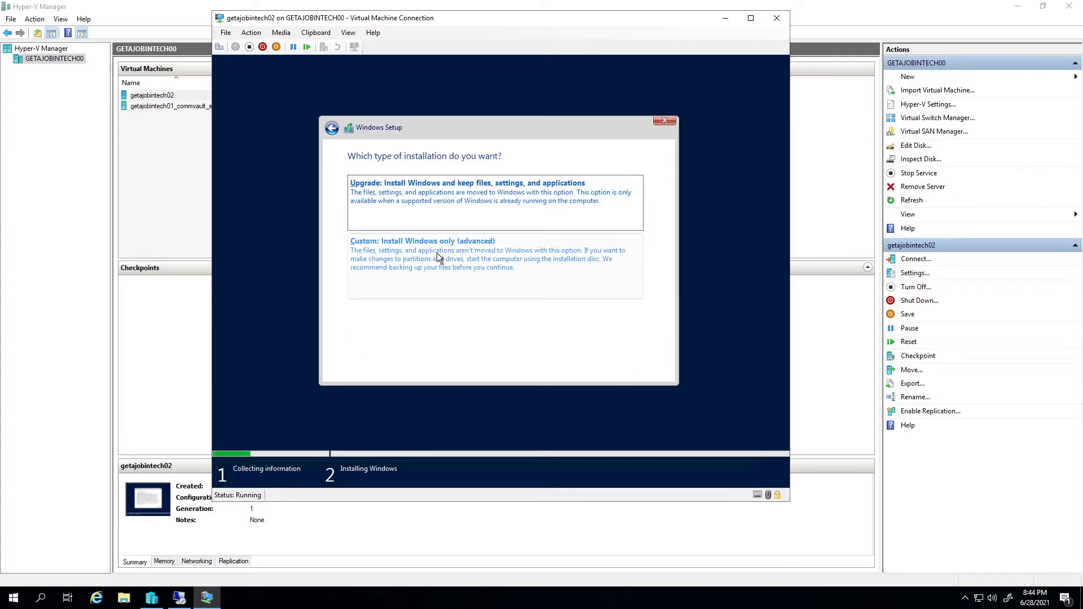
pyautogui.click(404, 257)
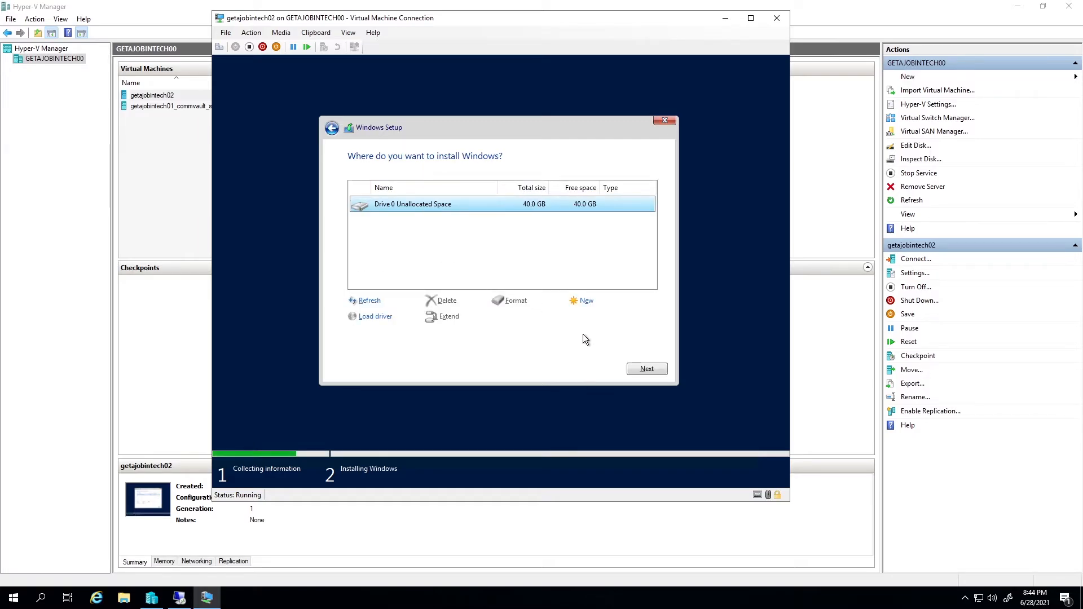
pyautogui.click(647, 369)
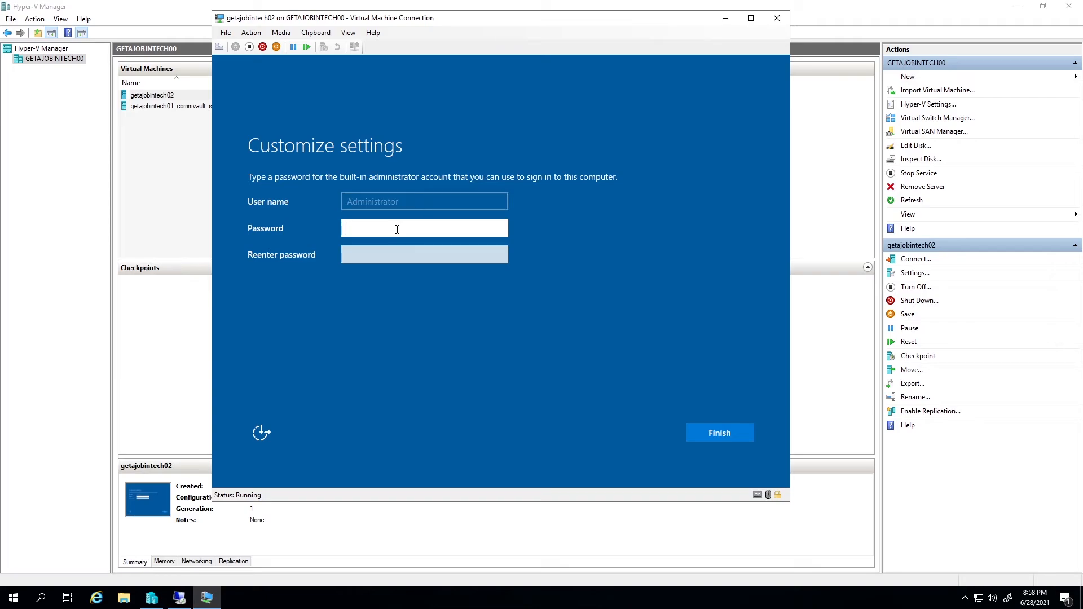
# Enter and confirm the password for the built-in Administrator account and finish the setup
pyautogui.write('••••')
pyautogui.press('Tab')
pyautogui.write('•••••••••••')
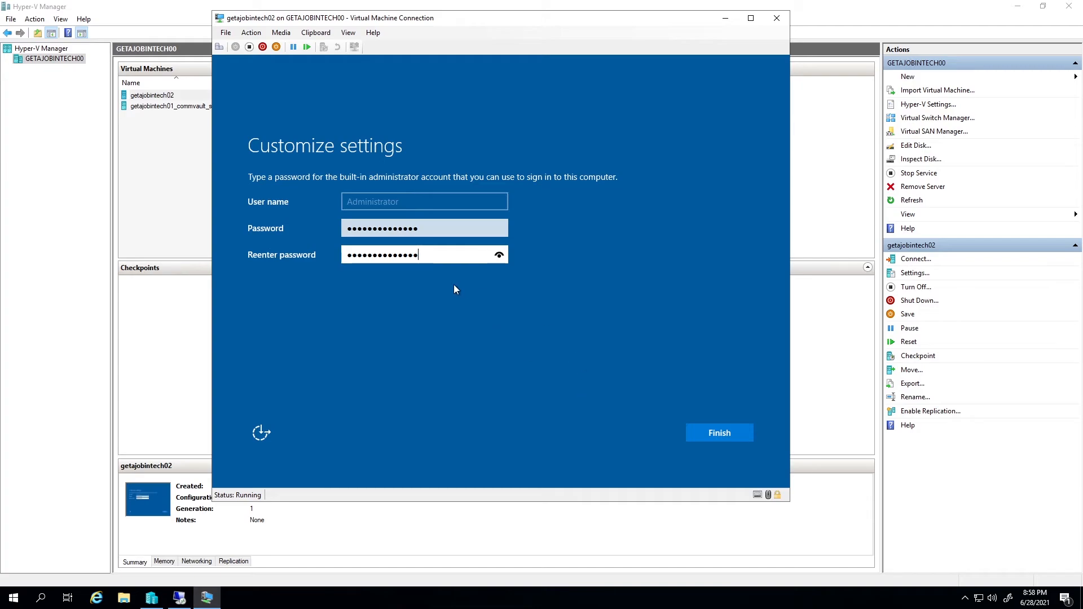
pyautogui.click(712, 438)
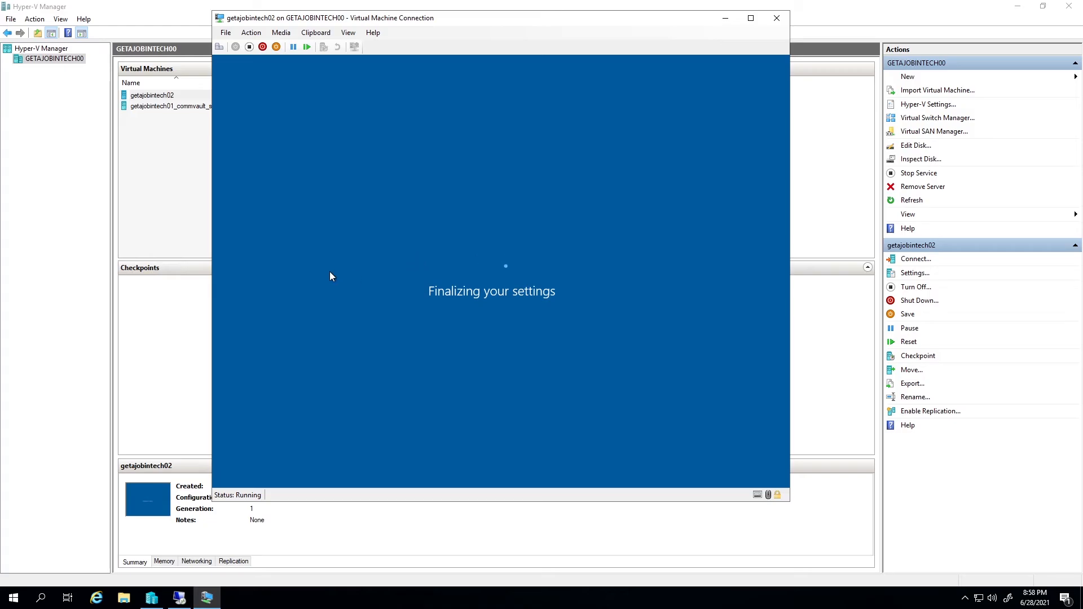
# Unlock the virtual machine's sign-in screen and sign in as Administrator with the account password
pyautogui.click(251, 32)
pyautogui.click(257, 44)
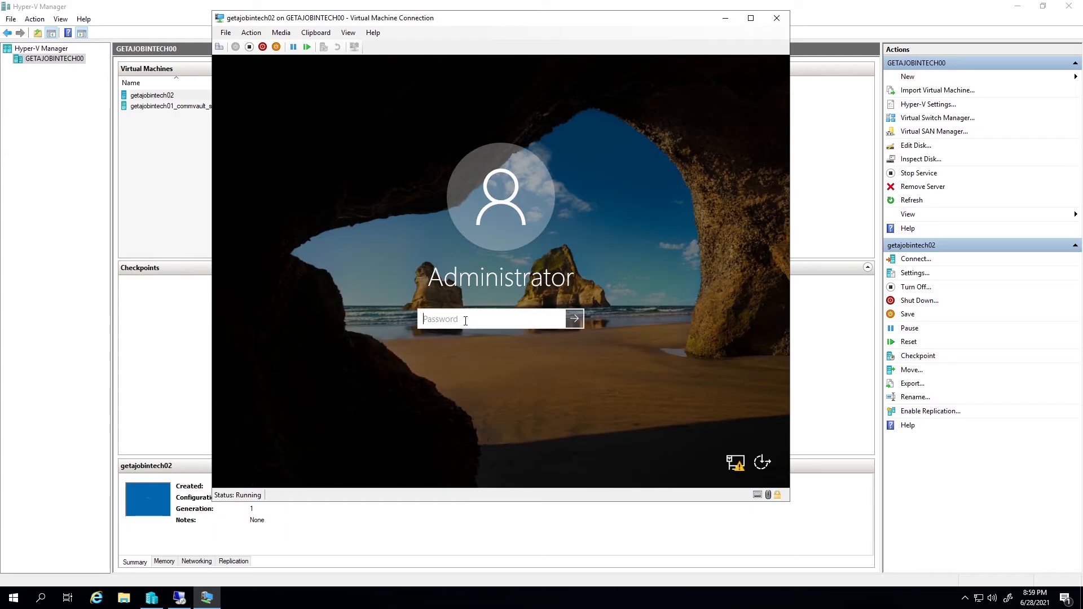
pyautogui.write('•••')
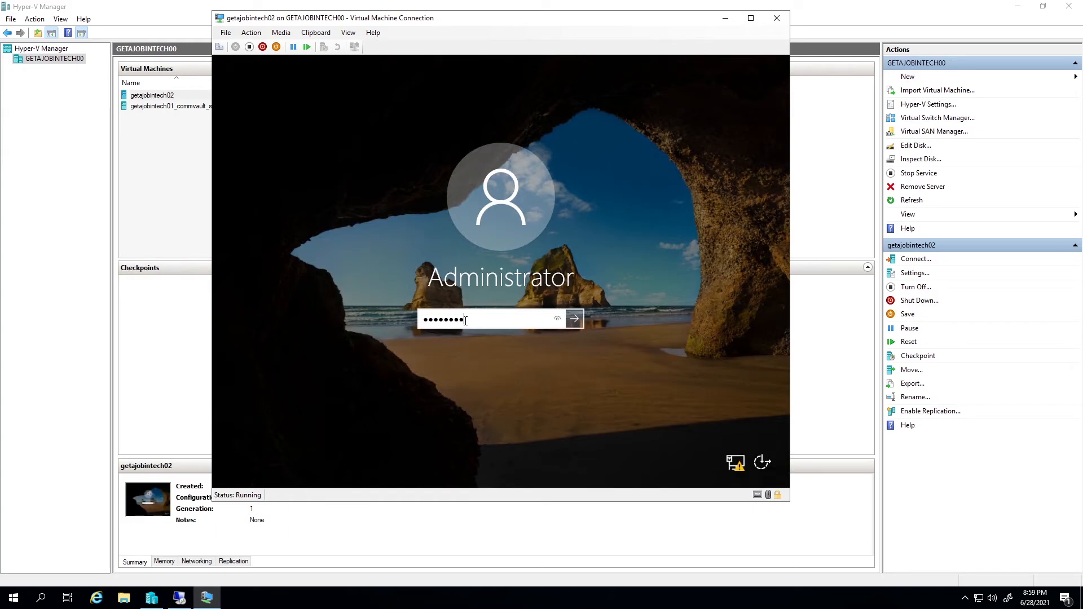
pyautogui.press('Return')
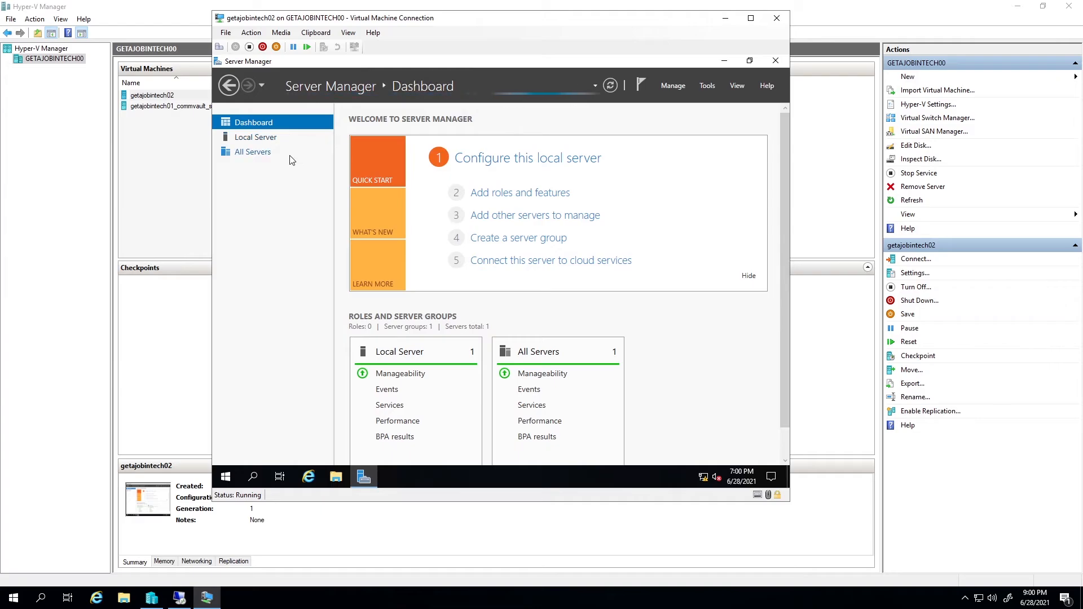
# Turn off IE Enhanced Security Configuration for both Administrators and Users in the local server's properties
pyautogui.click(257, 141)
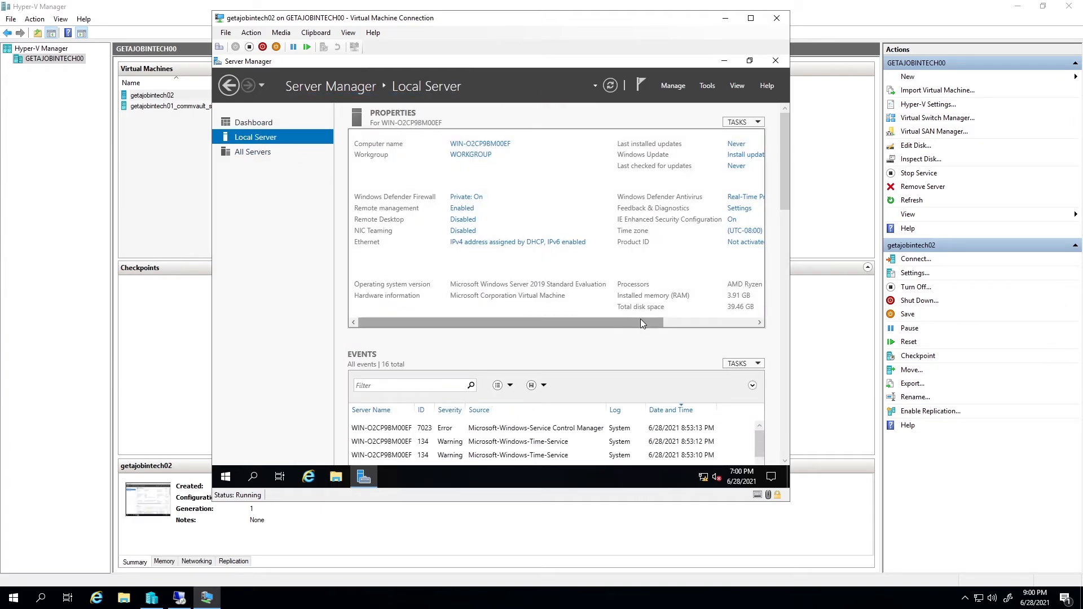
pyautogui.moveTo(641, 320); pyautogui.dragTo(718, 323)
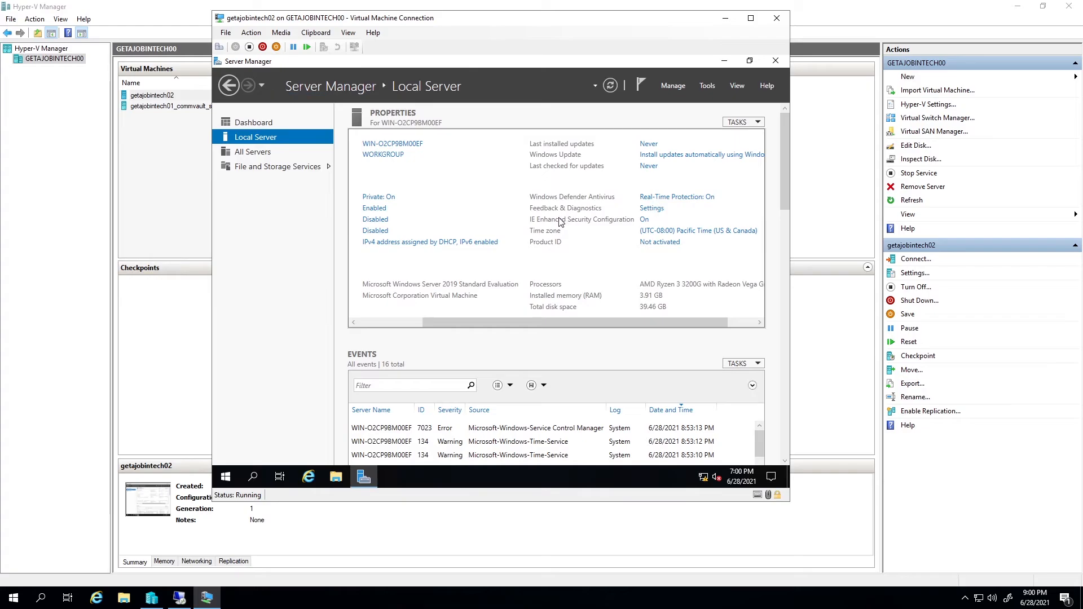
pyautogui.click(645, 220)
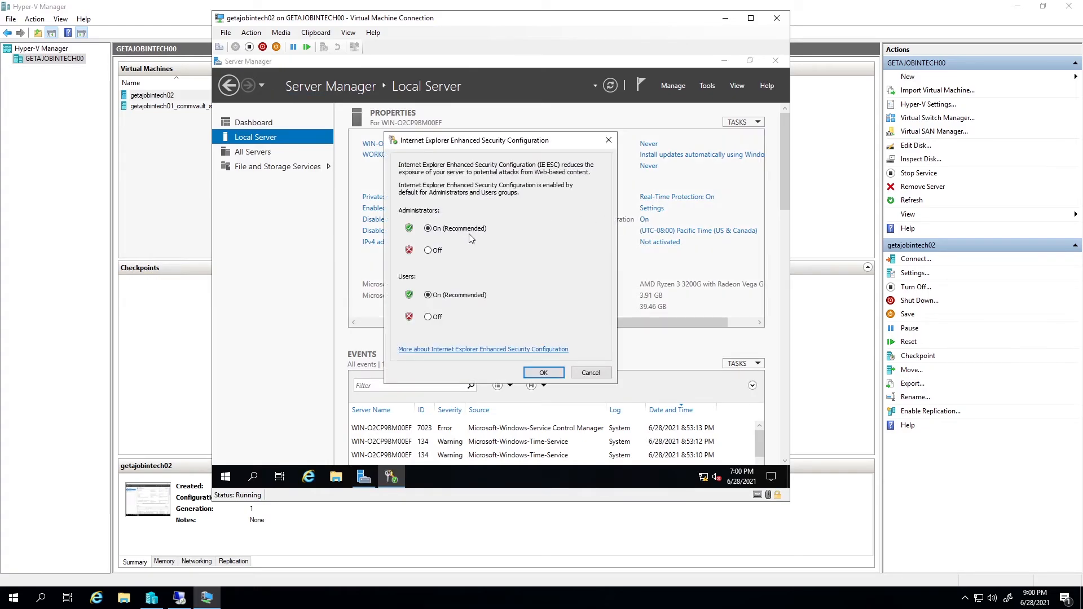
pyautogui.click(429, 250)
pyautogui.click(429, 317)
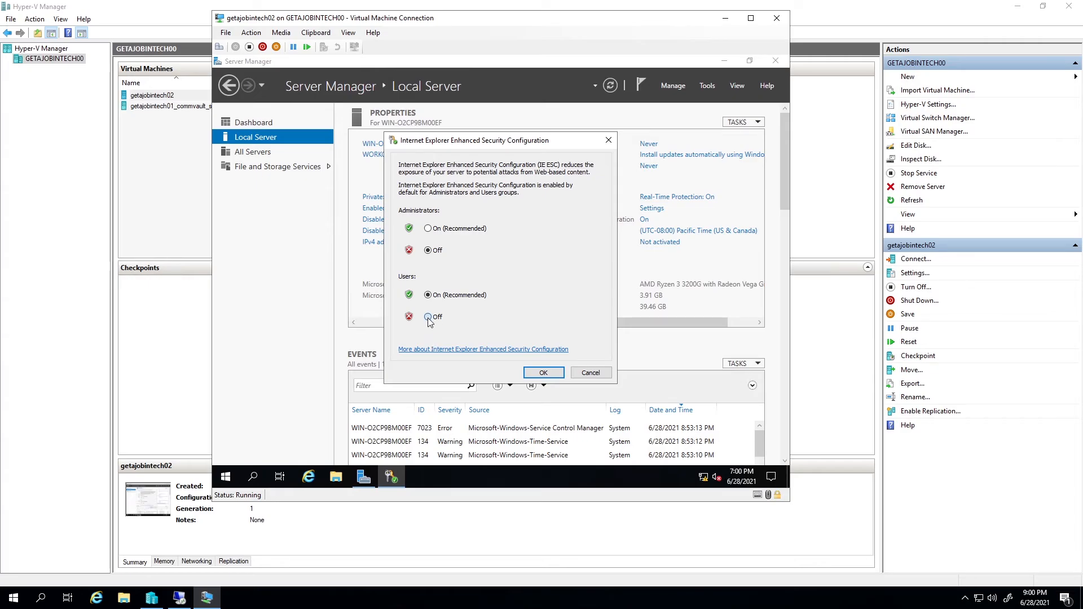
pyautogui.click(544, 372)
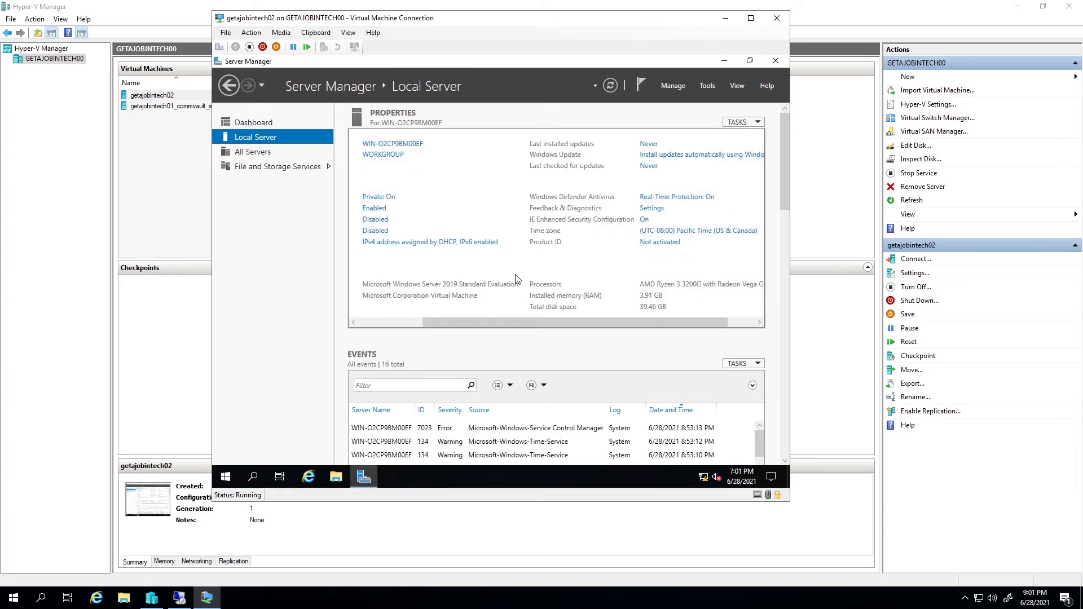
# Recheck the Administrators and Users options of the local server's IE Enhanced Security Configuration
pyautogui.moveTo(610, 323); pyautogui.dragTo(637, 323)
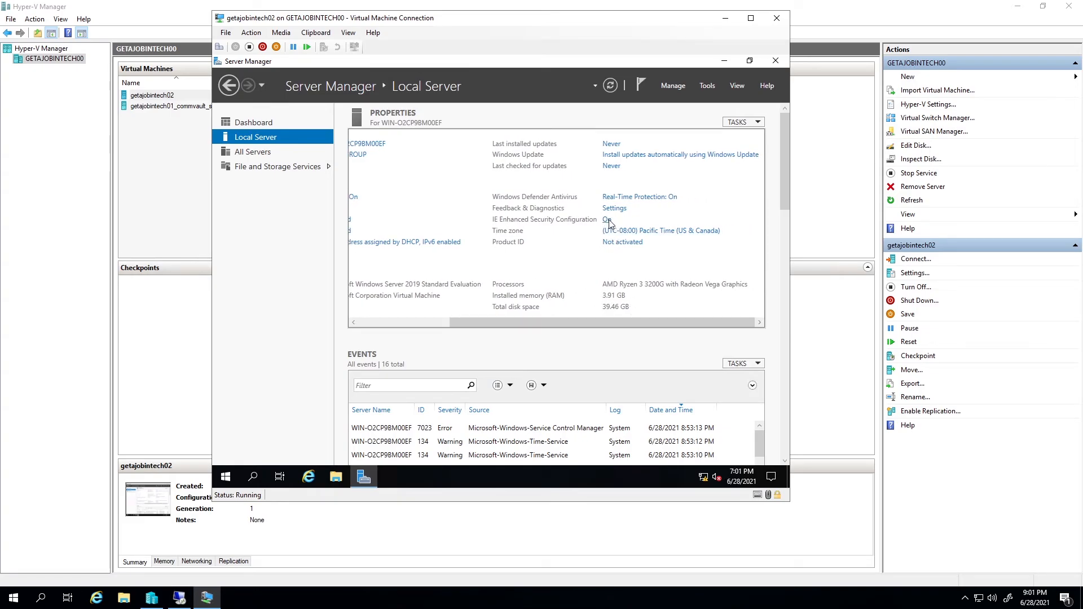
pyautogui.click(607, 220)
pyautogui.click(541, 373)
# Rename the computer to getajobintech02 in its system properties, keeping it in the WORKGROUP workgroup
pyautogui.click(393, 324)
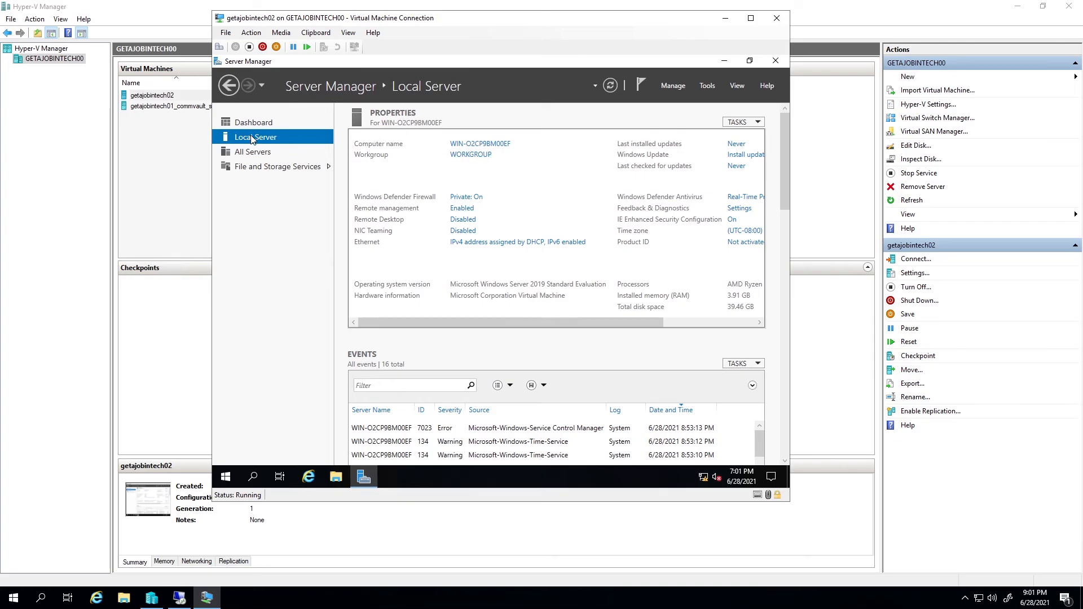
pyautogui.click(488, 146)
pyautogui.click(436, 222)
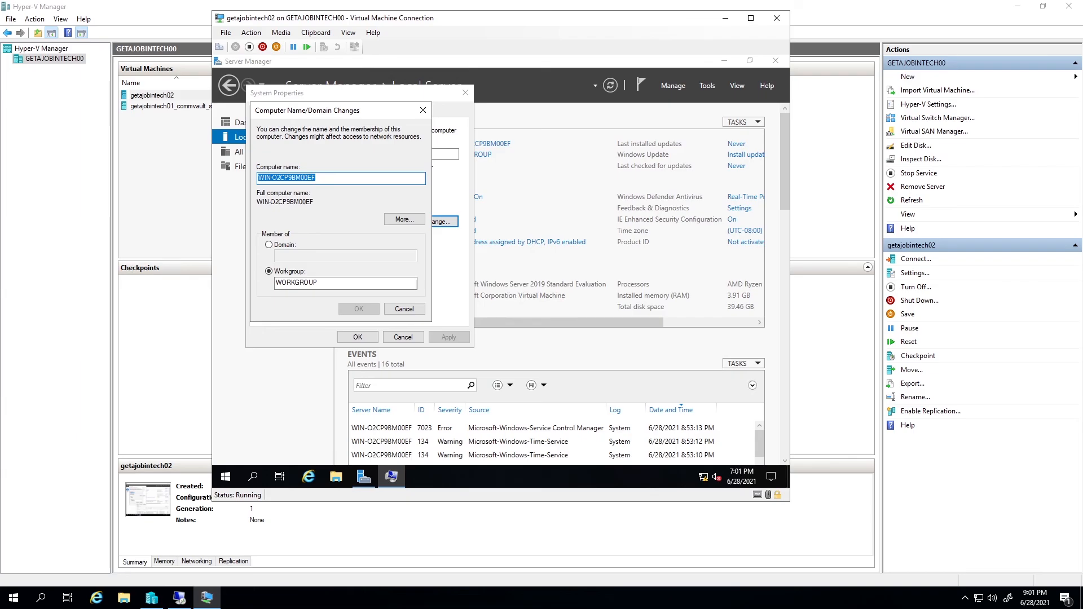
pyautogui.write('getajobintech02')
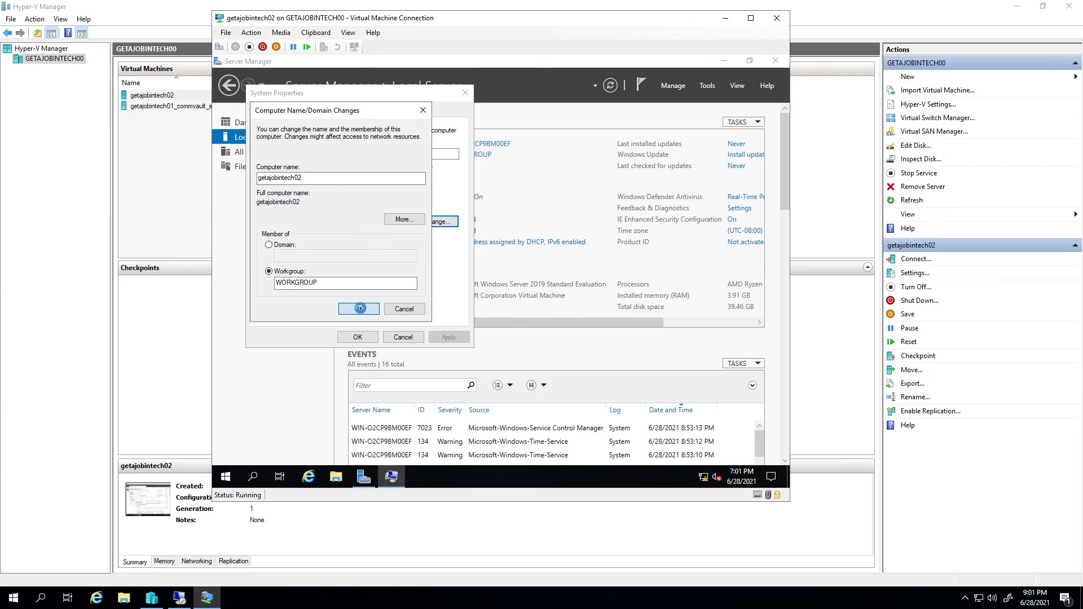
pyautogui.click(359, 309)
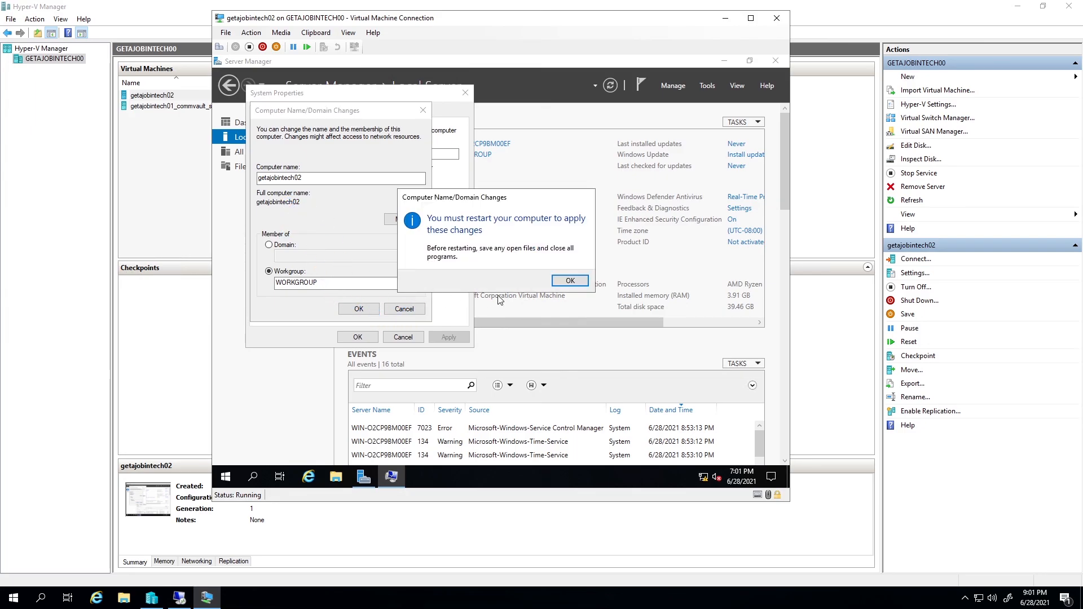
pyautogui.click(564, 280)
pyautogui.click(358, 337)
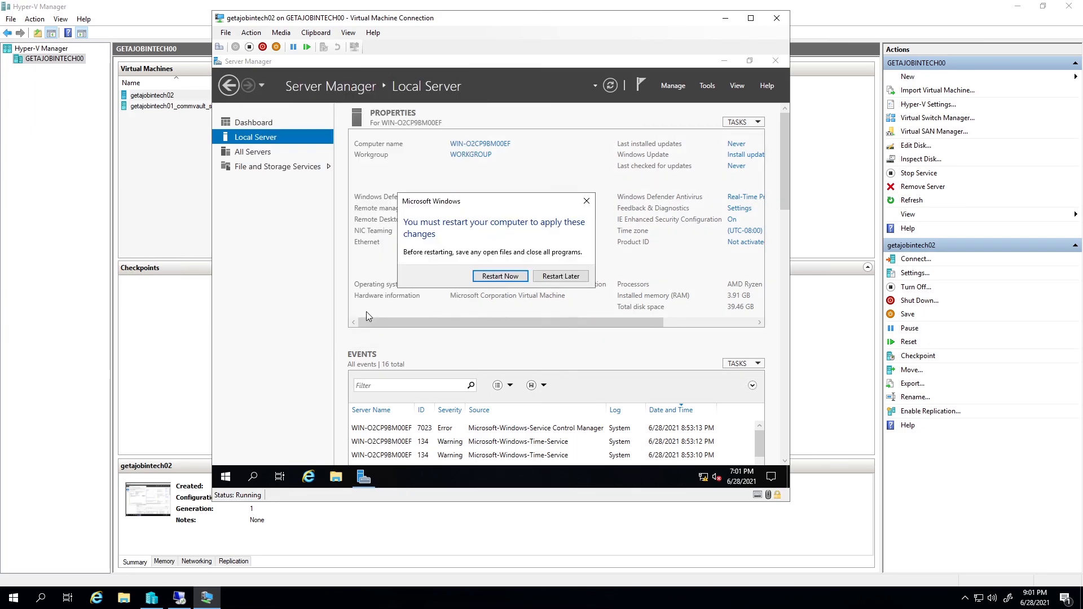